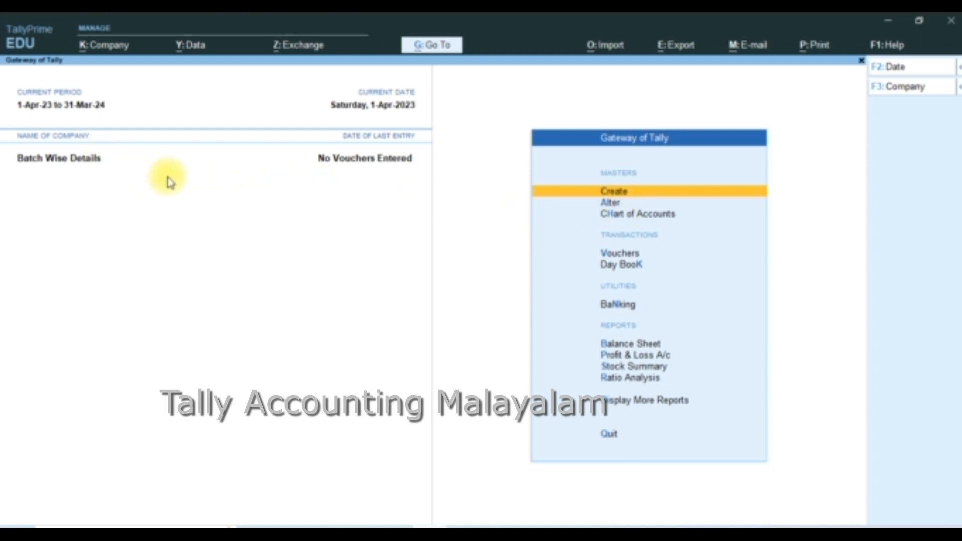
- Switch to the Word document to read the batch-wise purchase and sale transactions, and return to TallyPrime
key(Down)
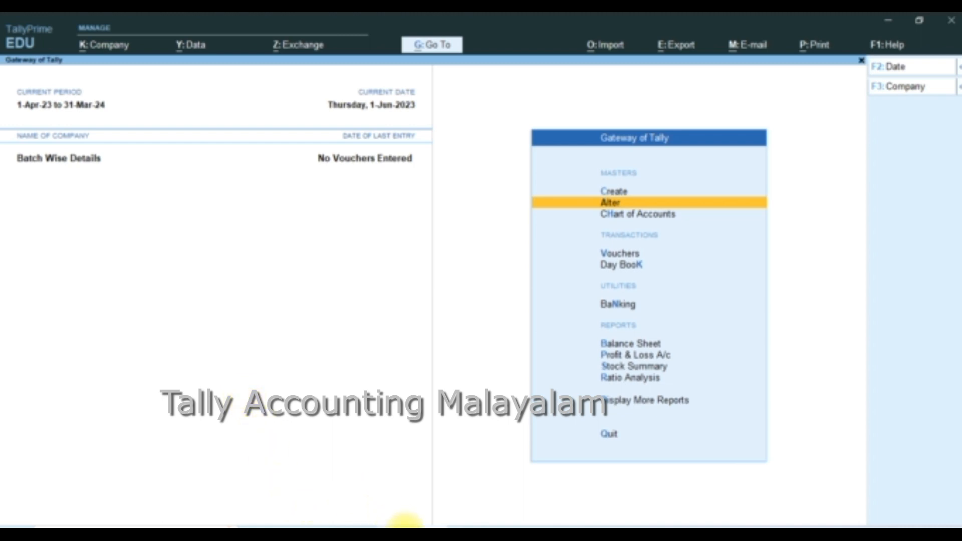
click(406, 524)
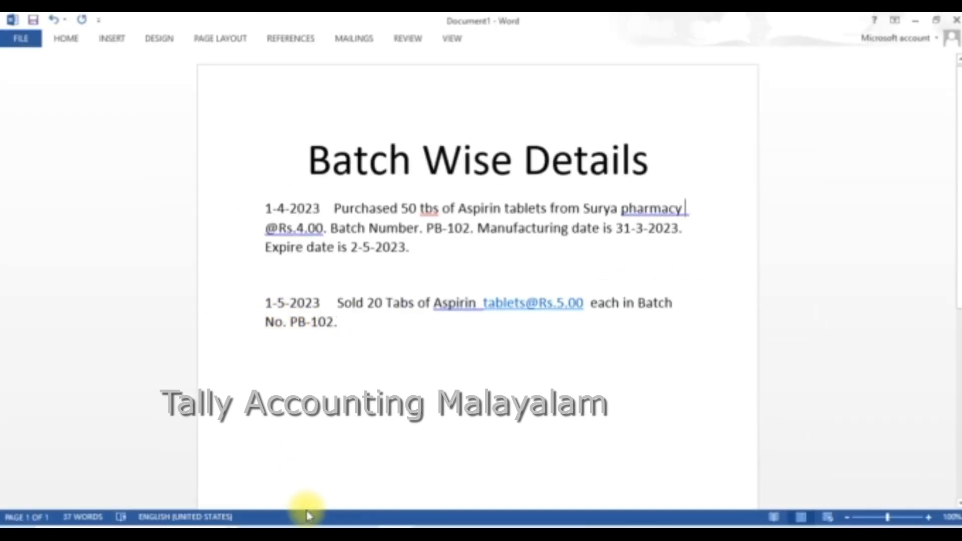
click(431, 476)
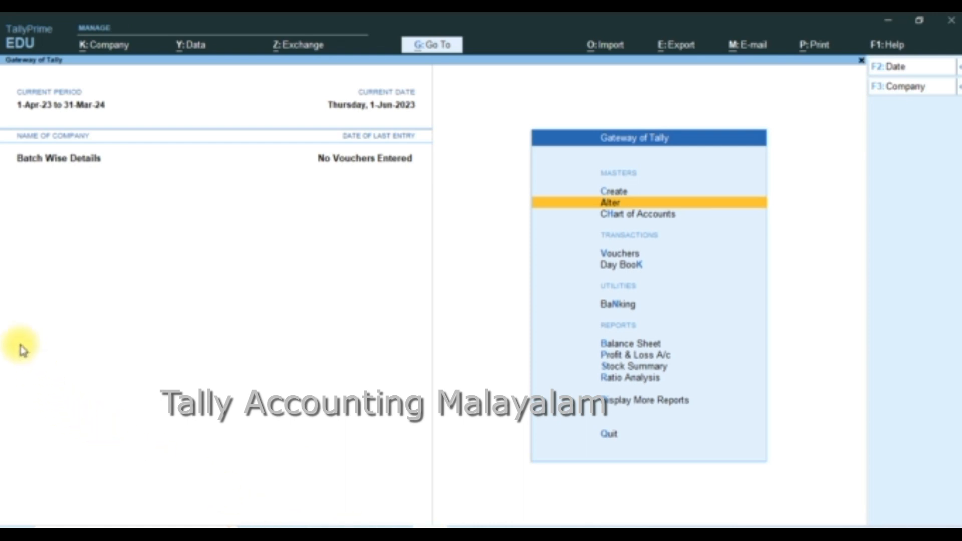
- Enable batches and expiry dates for batches in the company's inventory features, and save the settings
click(103, 44)
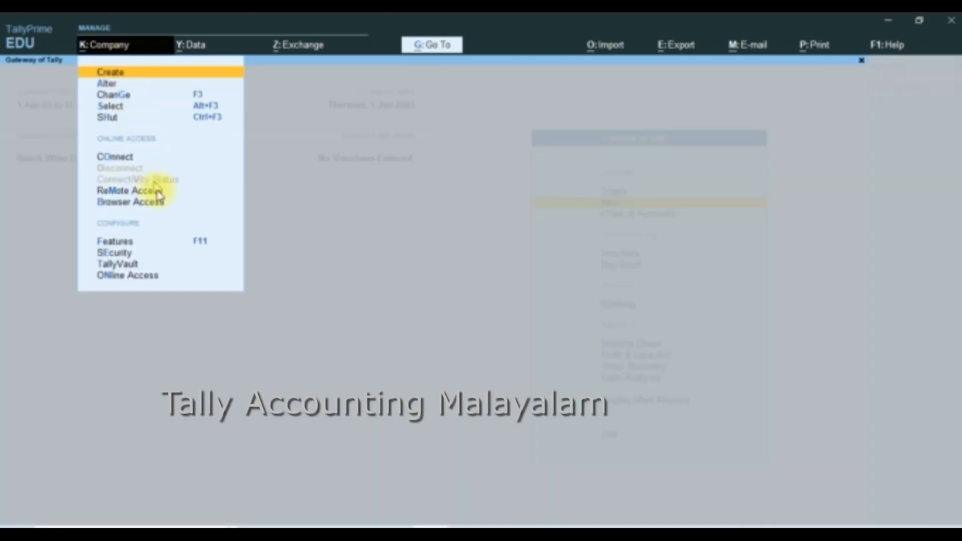
click(204, 244)
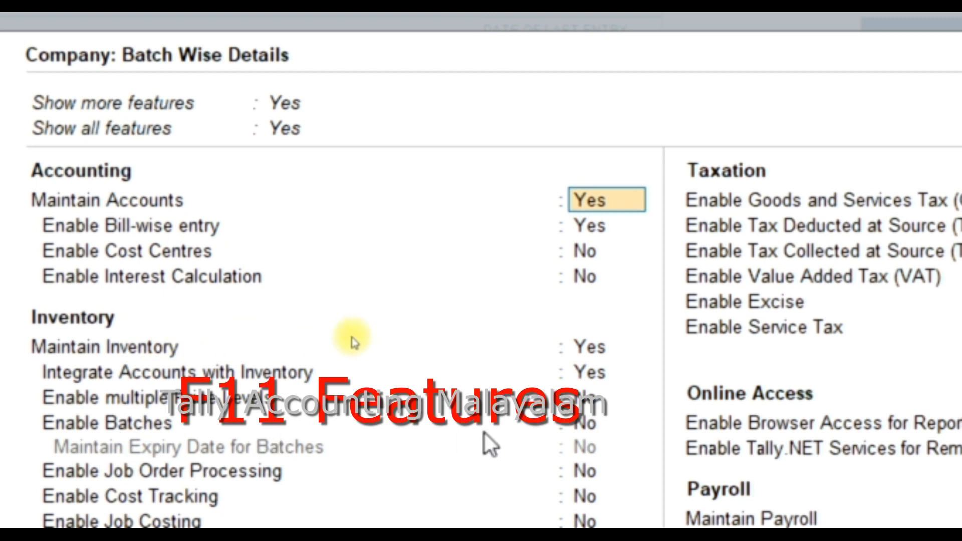
click(594, 425)
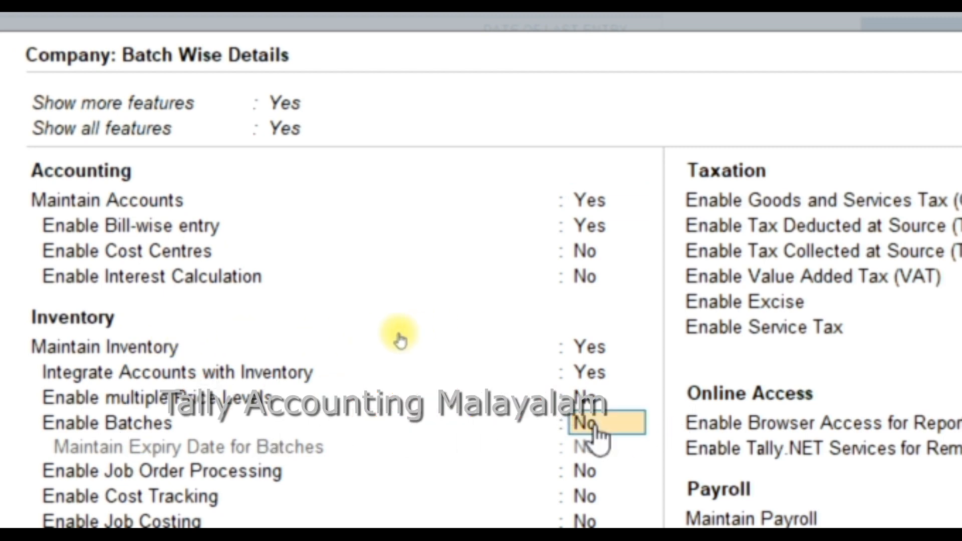
text(y)
key(Return)
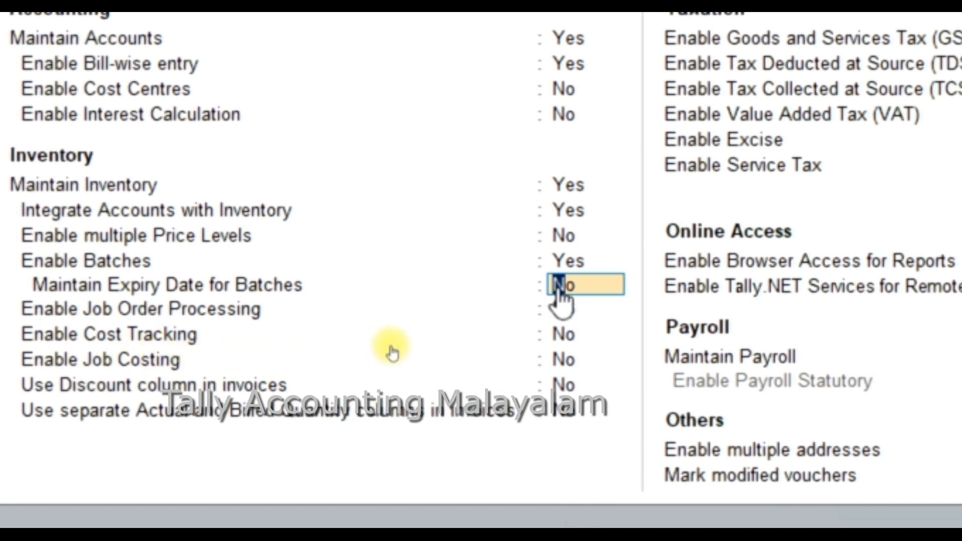
text(Y)
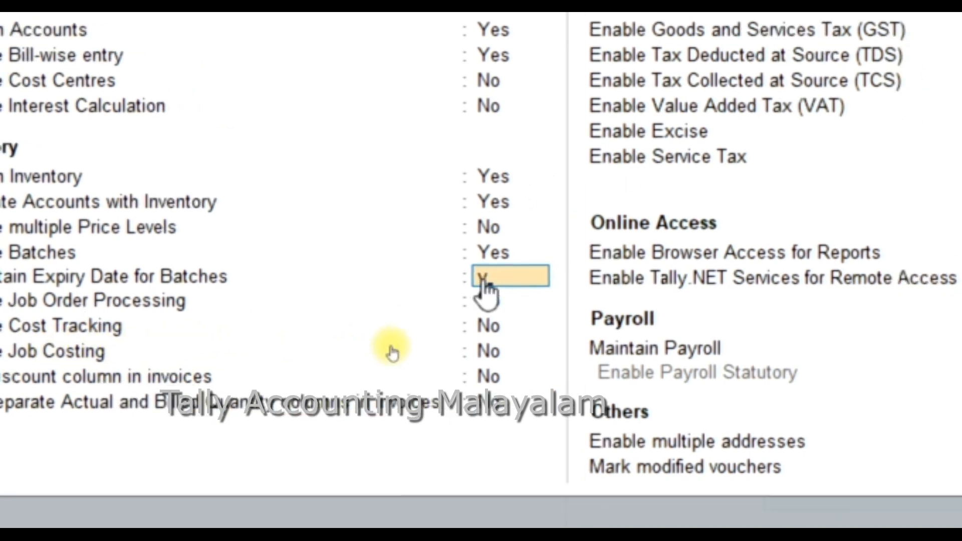
key(Return)
key(Return)
key(Return)
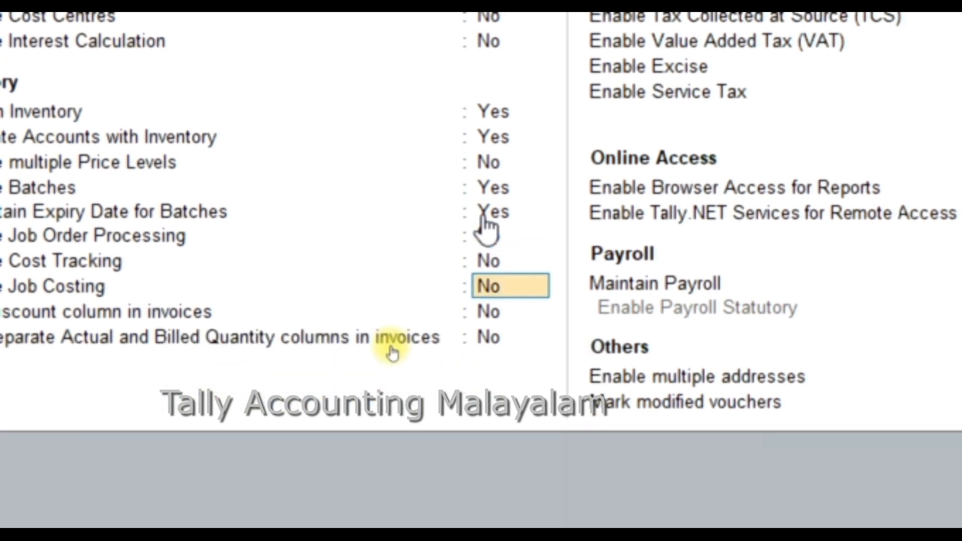
click(482, 213)
key(ctrl+a)
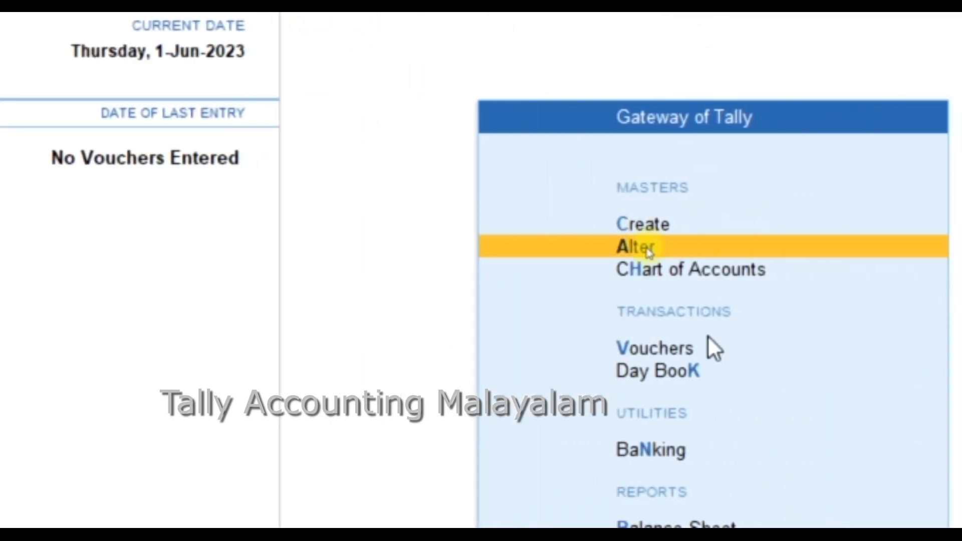
- Start creating a new stock item and name it Aspirin
key(Up)
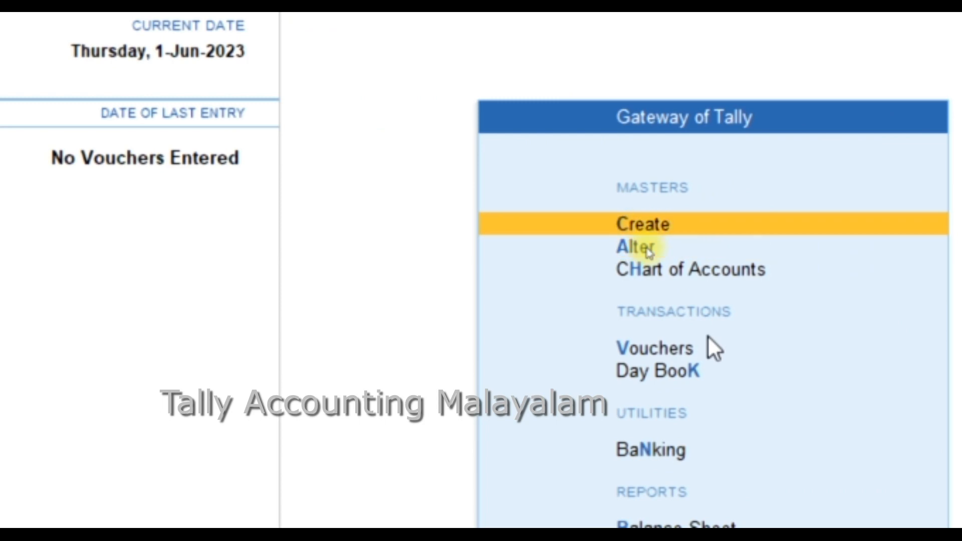
key(Return)
key(Down)
key(Down)
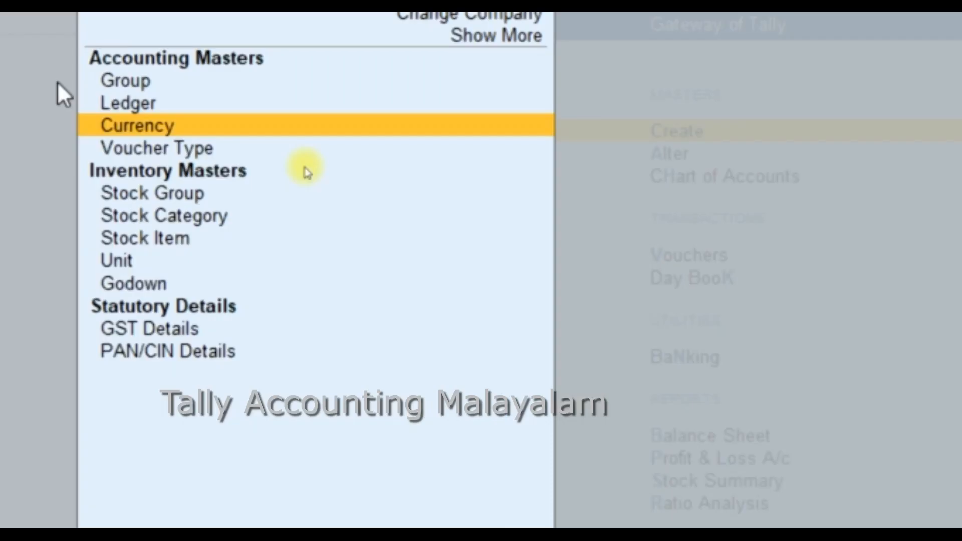
key(Down)
key(Down)
key(Down)
key(Down)
key(Return)
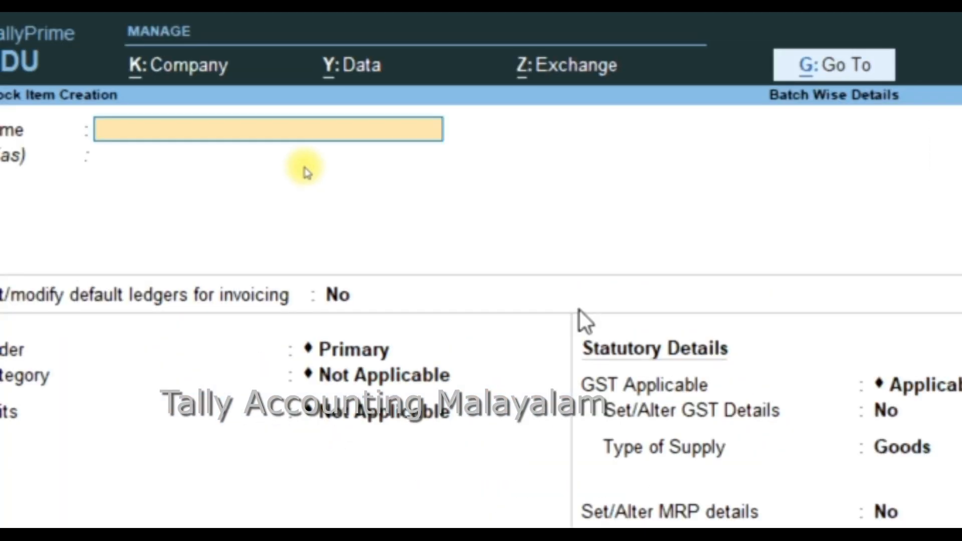
text(Aspi)
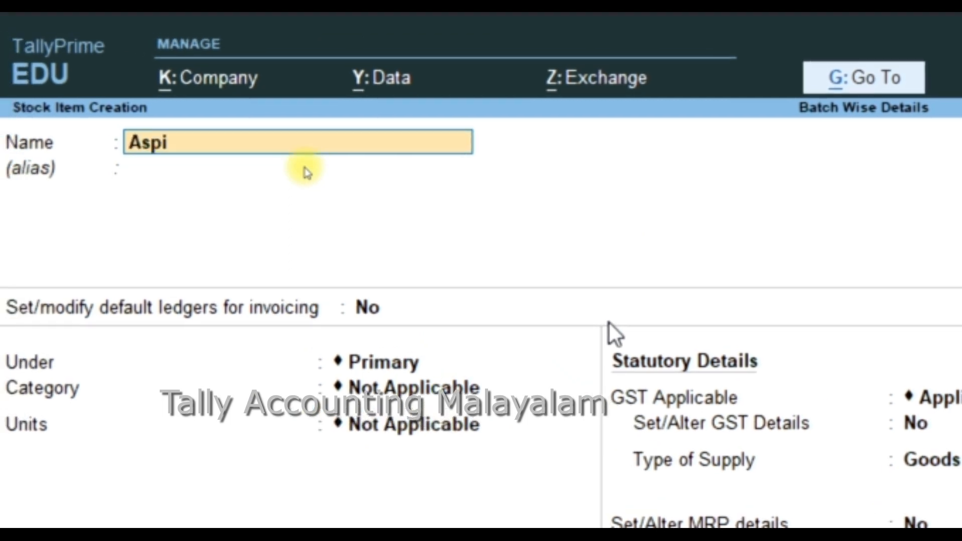
key(Return)
- Set the stock item's unit to tb (Tablets), keeping the Primary group and no category or alternate unit
key(Return)
key(Return)
key(Return)
key(Return)
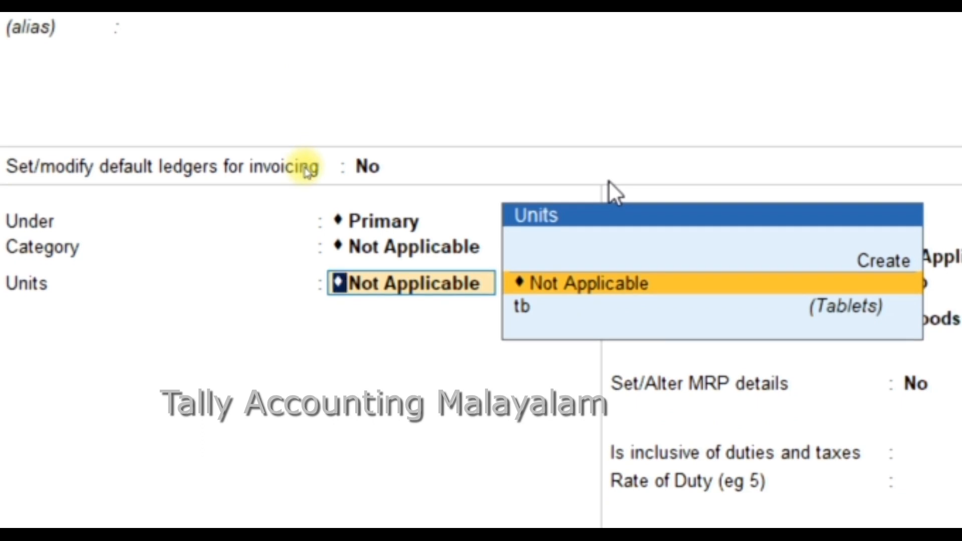
key(Down)
key(Return)
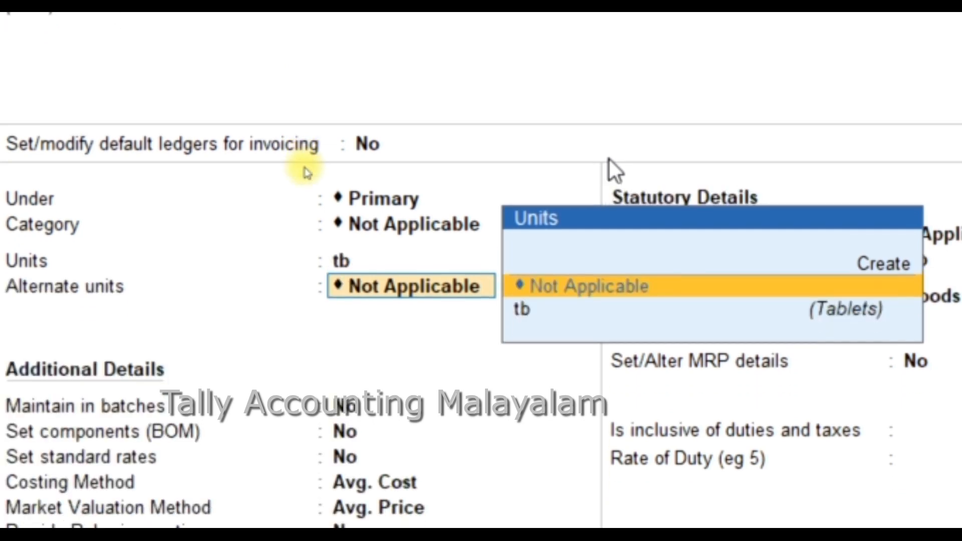
key(Return)
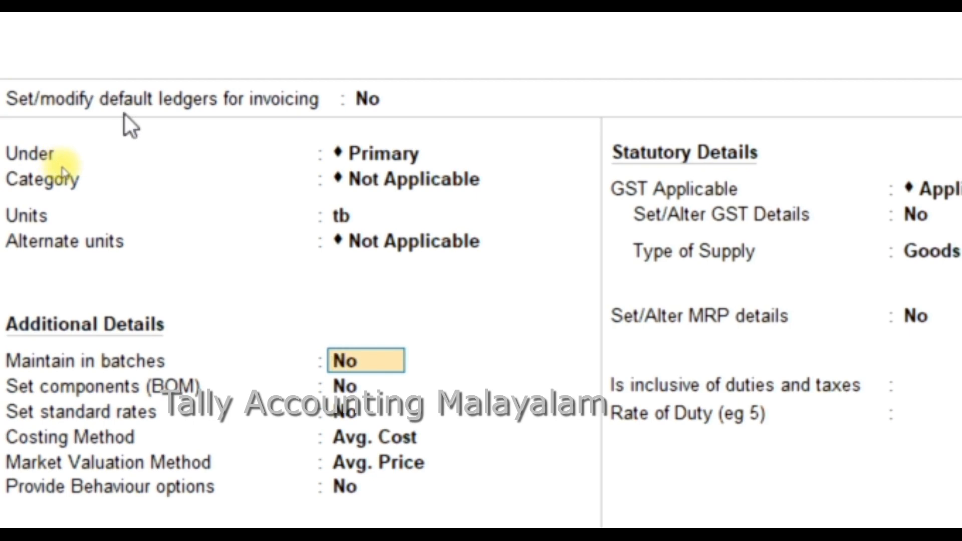
- Set the item to be maintained in batches with manufacturing date tracking and expiry dates, save it, and leave stock item creation
text(y)
key(Return)
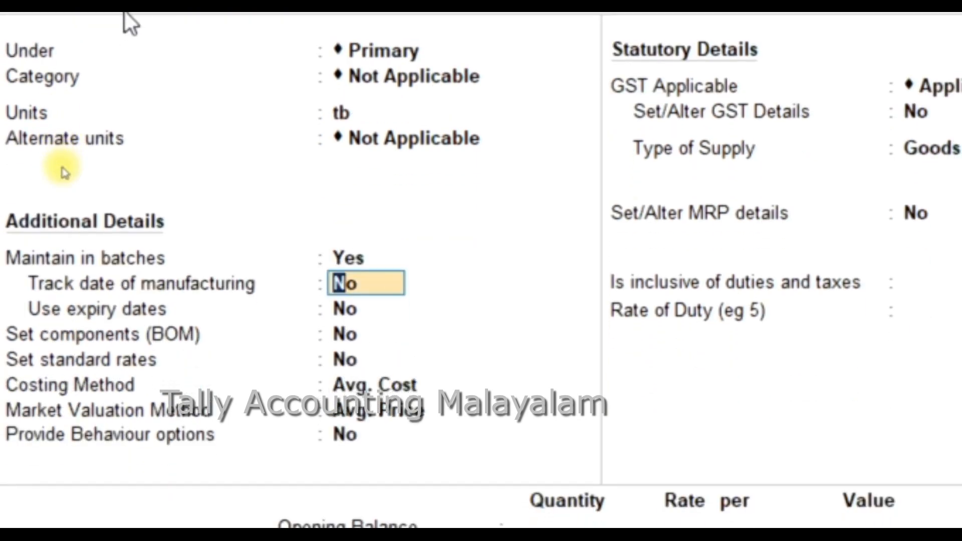
text(y)
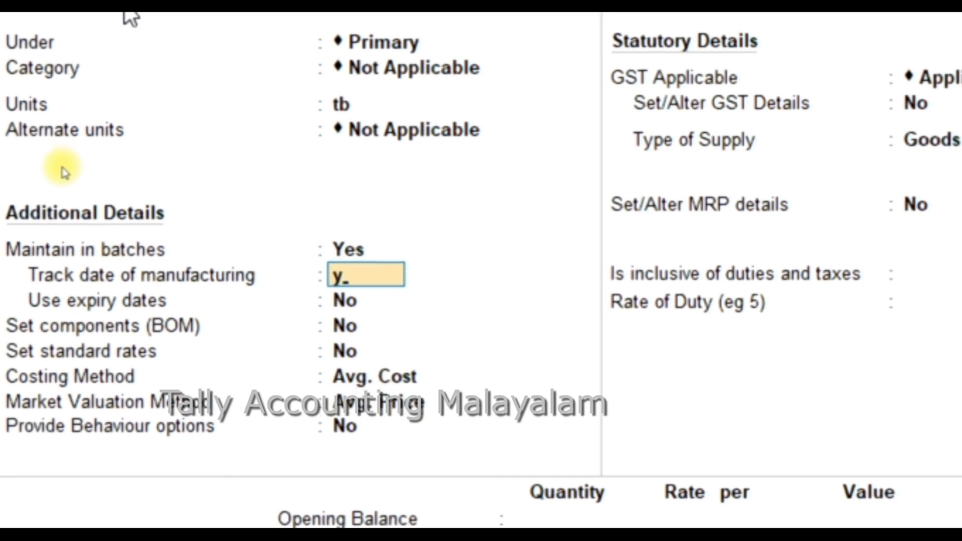
key(Return)
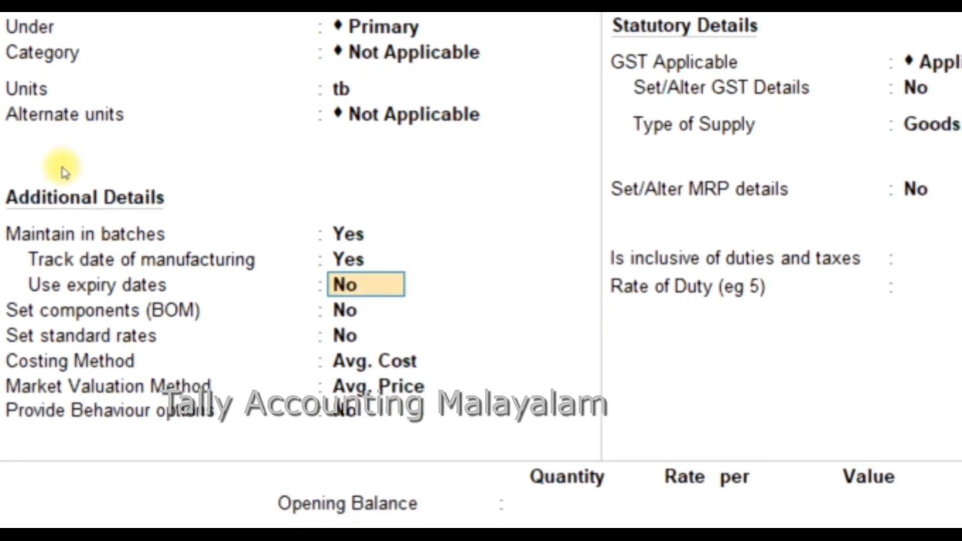
text(y)
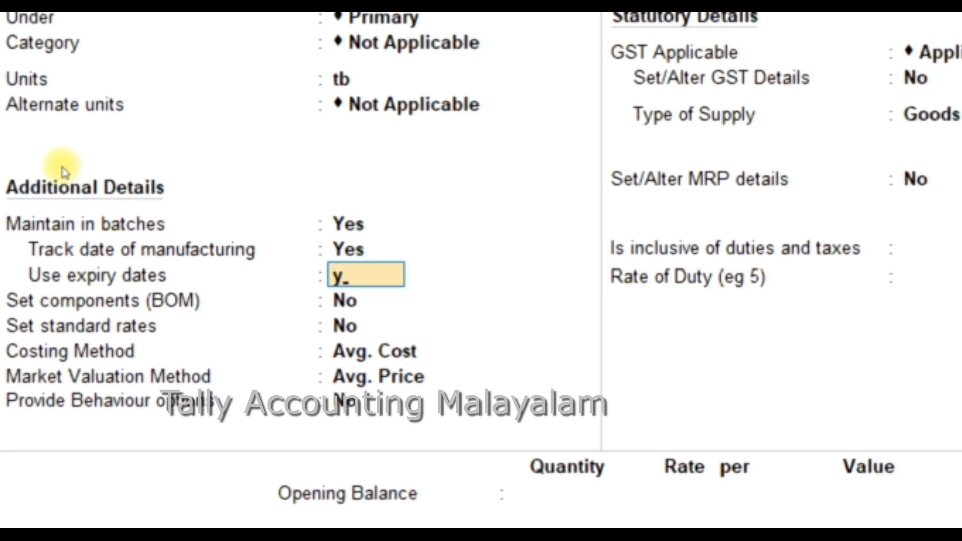
key(Return)
key(Return)
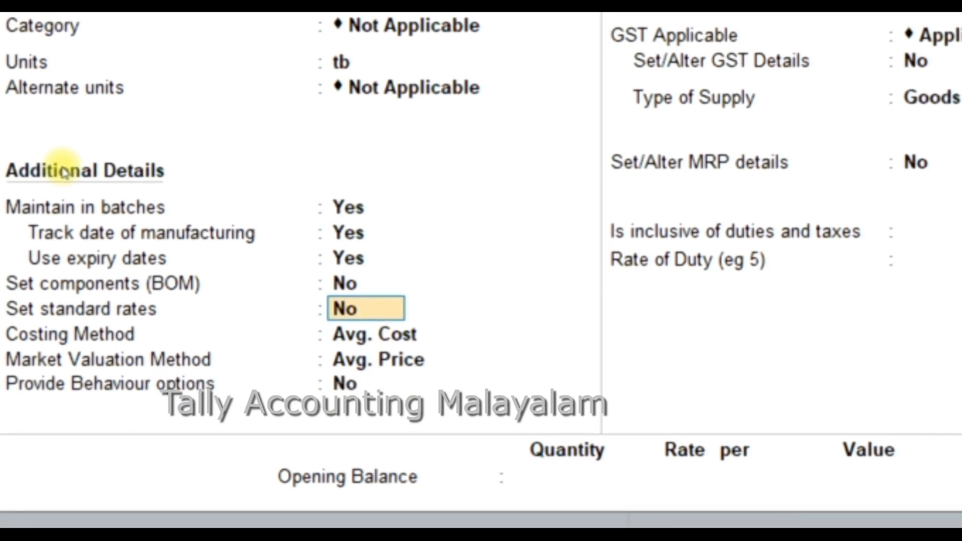
key(Return)
key(Return)
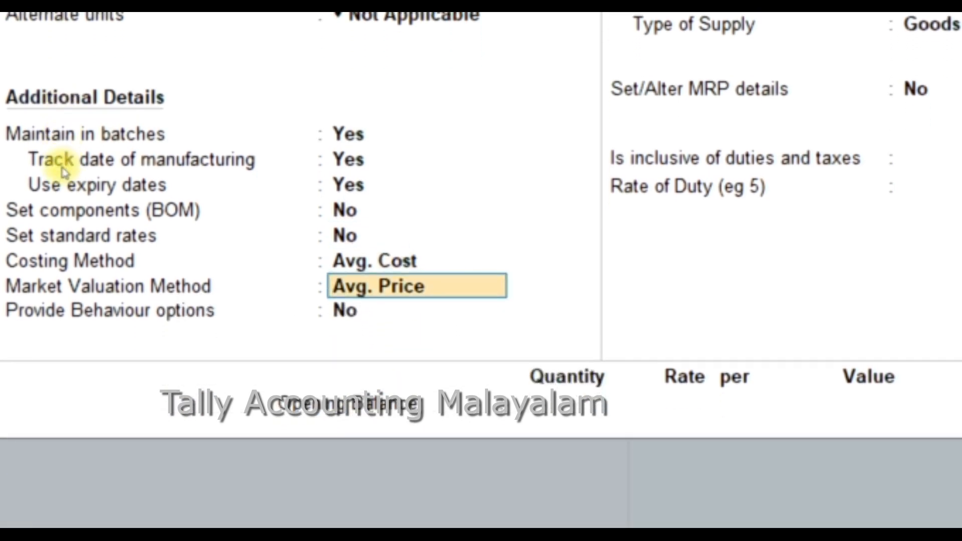
key(ctrl+a)
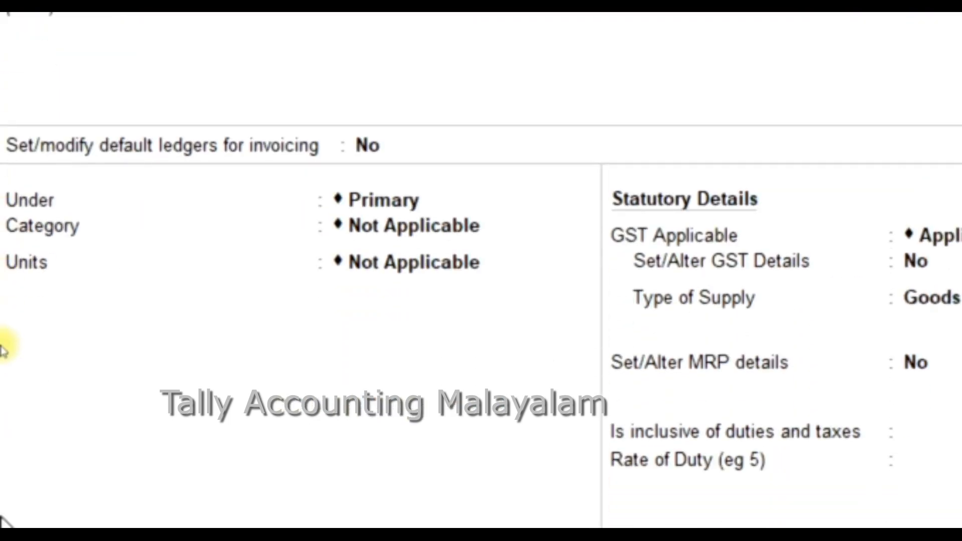
key(Escape)
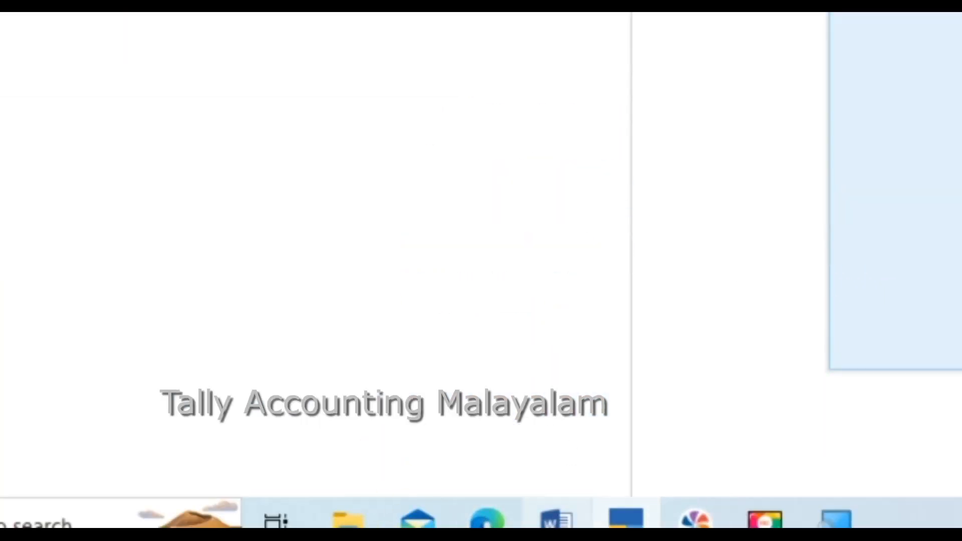
- Check the purchase details in the Word document, and start a purchase voucher in TallyPrime with the supplier invoice details left blank
click(561, 513)
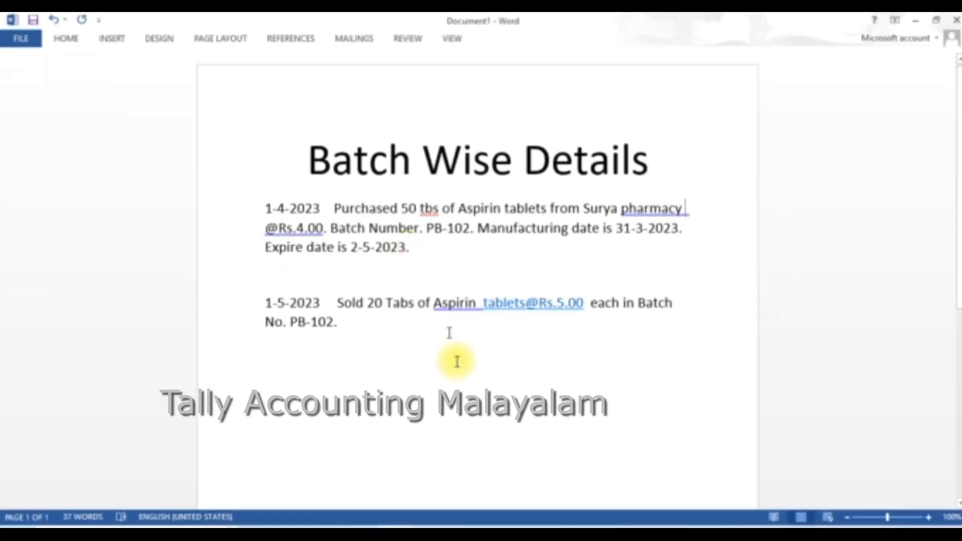
click(437, 524)
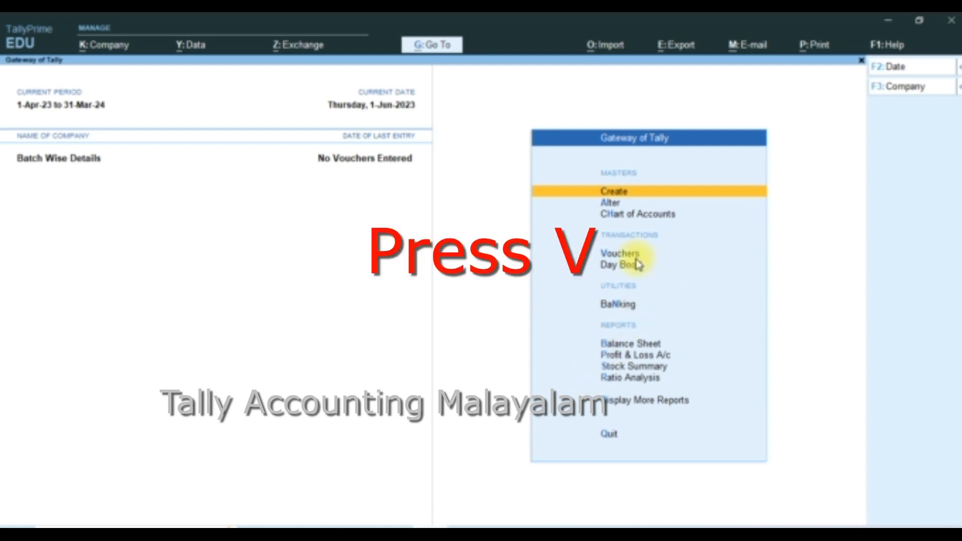
key(v)
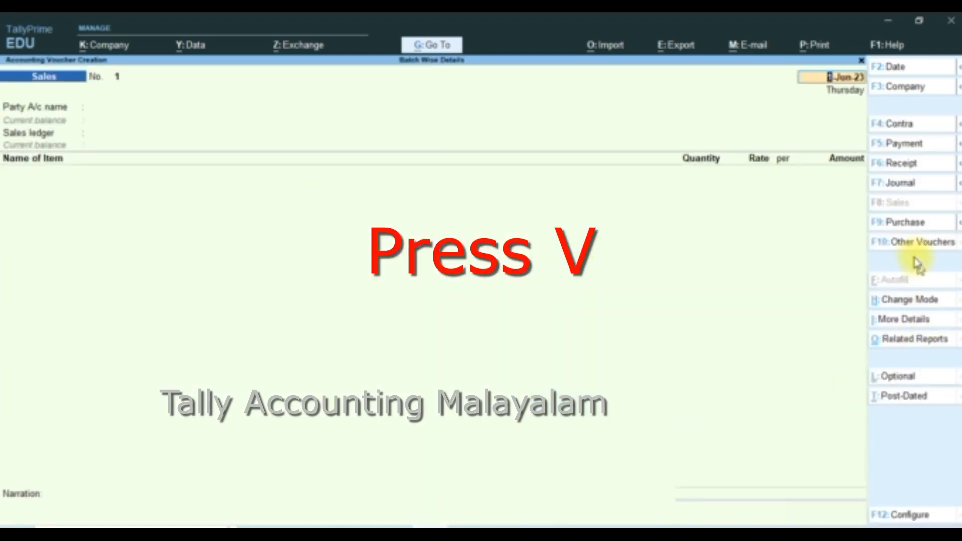
click(897, 225)
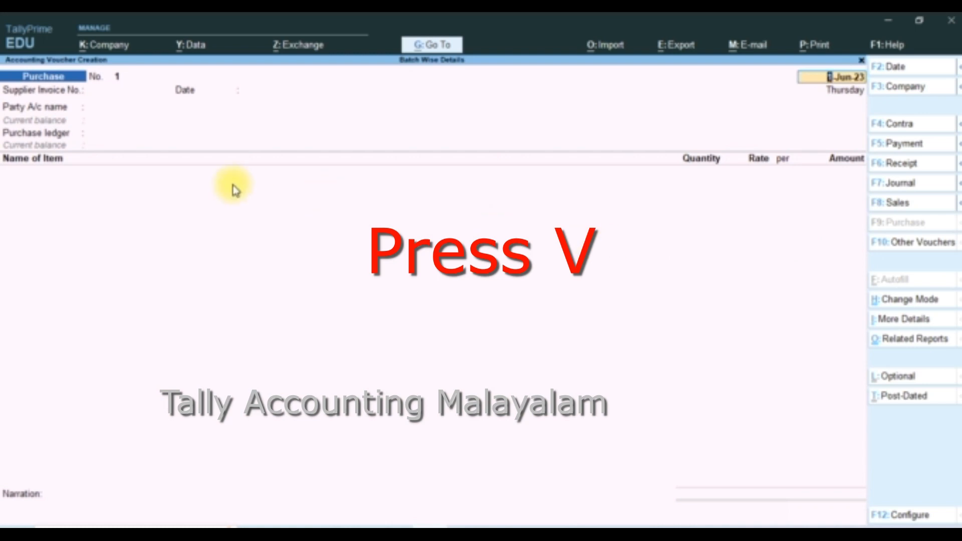
key(Return)
key(Return)
key(Return)
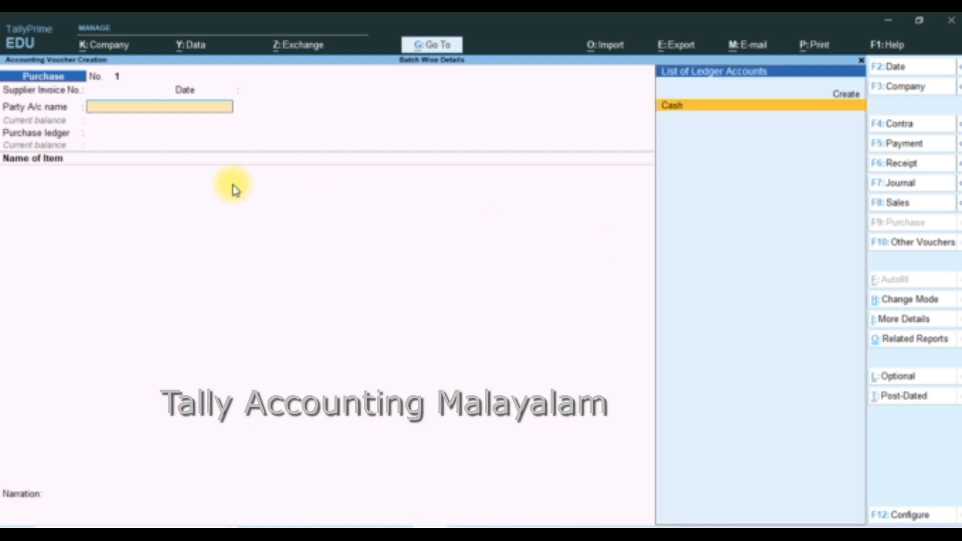
- Create a party ledger named Surya Pharmacy from the voucher and place it under Sundry Creditors
key(alt+c)
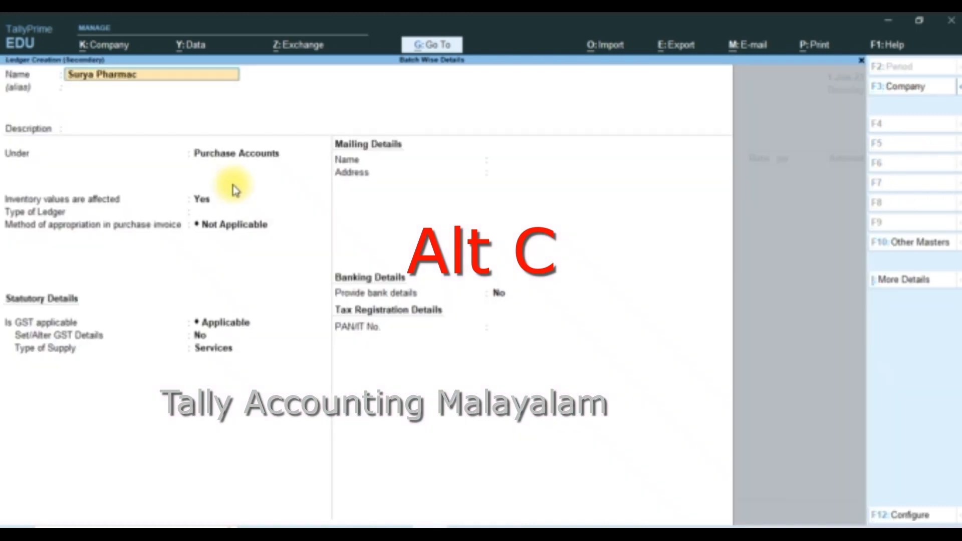
key(Return)
key(Return)
key(Return)
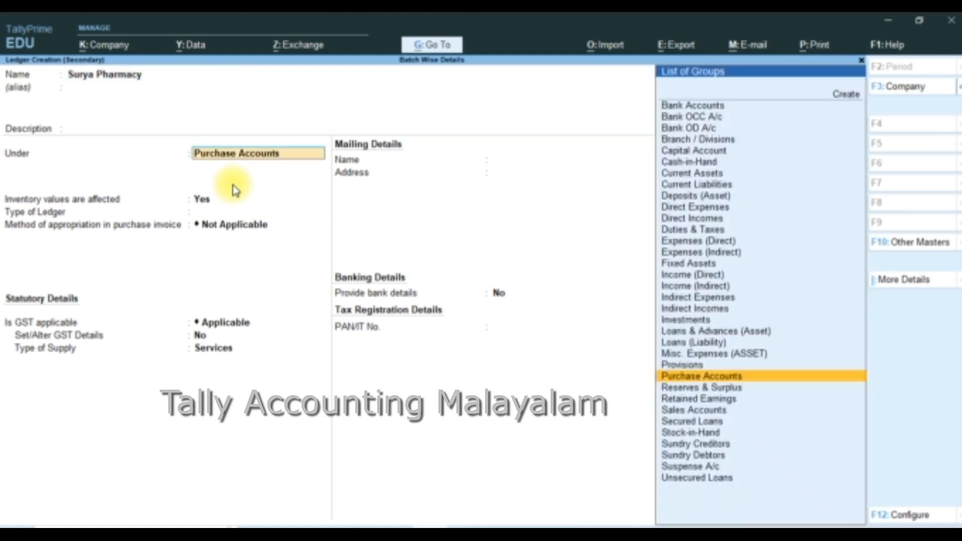
text(S)
key(Down)
key(Down)
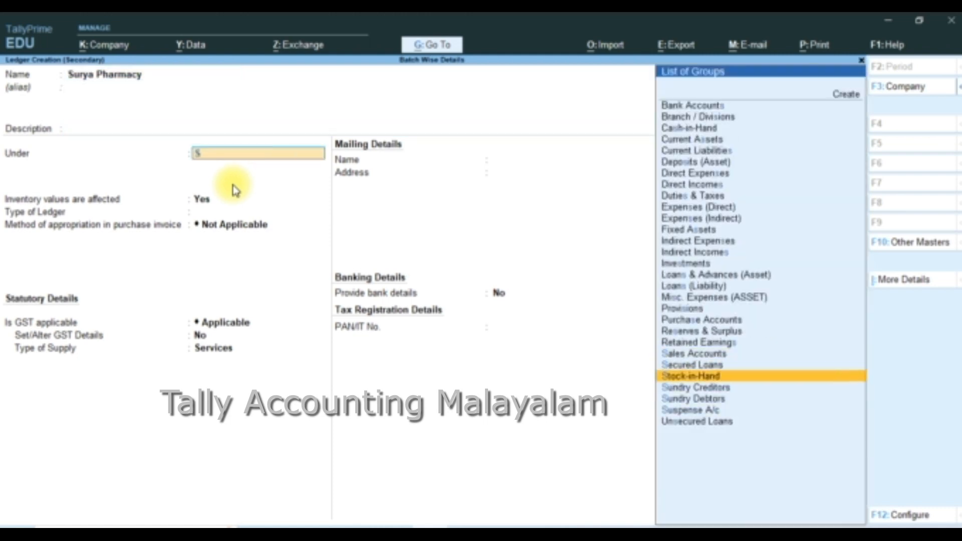
key(Down)
key(Return)
- Complete the Surya Pharmacy ledger under Sundry Creditors with bill-by-bill balances, Kerala, India and no bank details, and save it
key(Return)
key(Return)
key(Return)
key(Return)
key(Return)
key(Return)
key(Return)
key(Return)
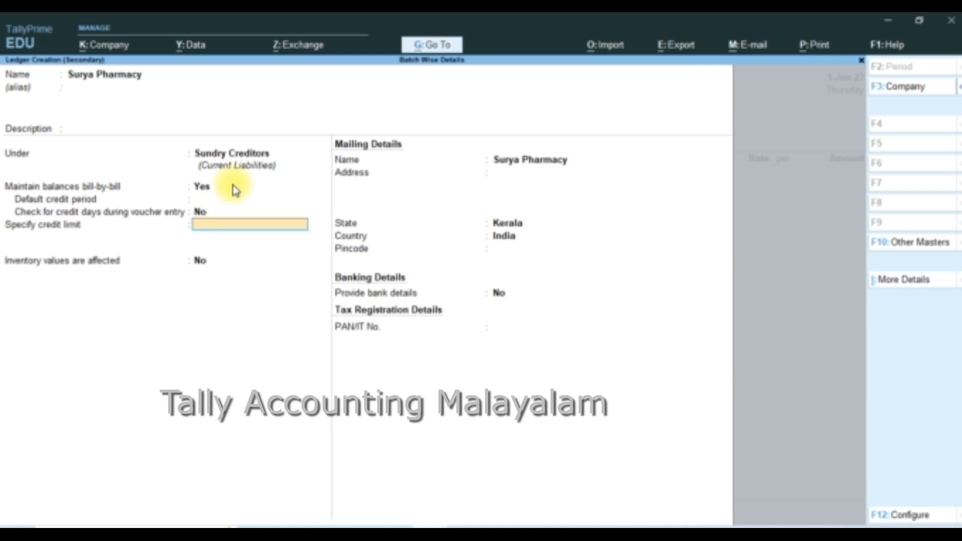
key(Return)
key(Return)
key(Return)
key(Return)
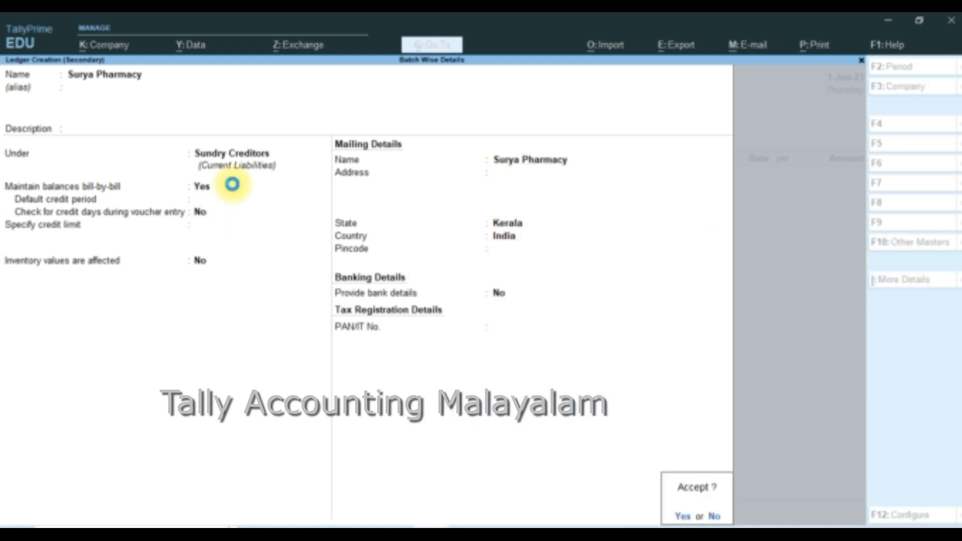
key(Return)
- Leave the purchase voucher's receipt, order and import details blank and accept the default party details for Surya Pharmacy
key(Return)
key(Return)
key(Return)
key(Return)
key(Return)
key(Return)
key(Return)
key(Return)
key(Return)
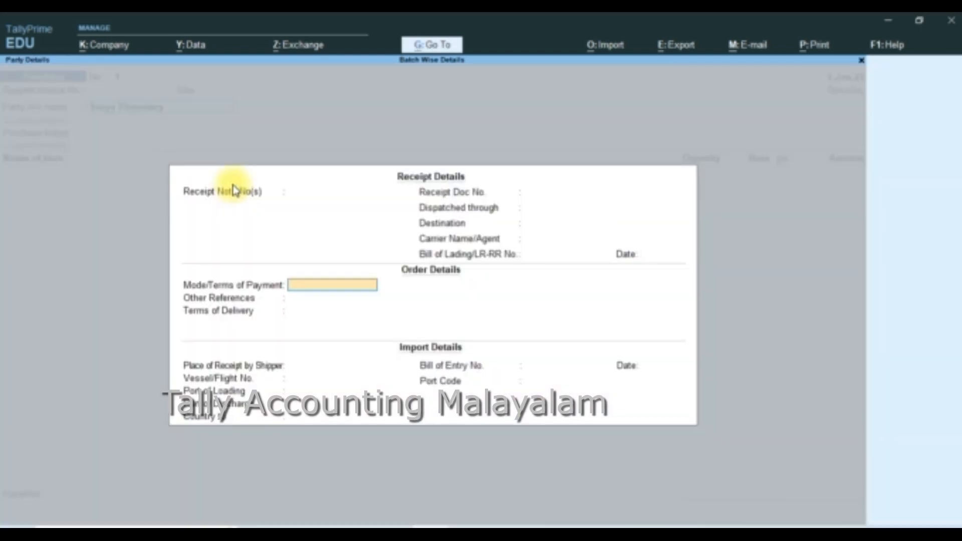
key(Return)
key(Return)
key(Return)
key(Return)
key(Return)
key(Return)
key(Return)
key(Return)
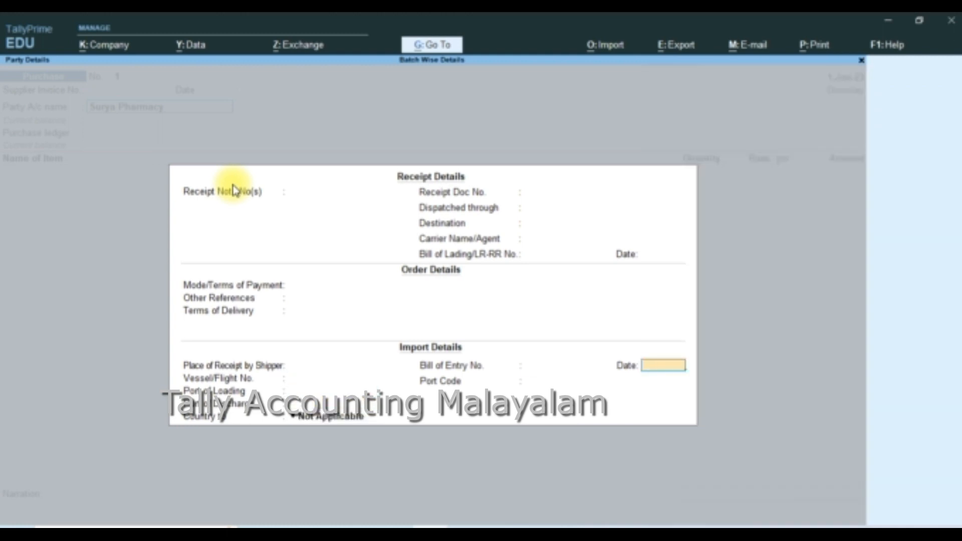
key(Return)
key(Return)
key(Return)
key(Return)
key(Return)
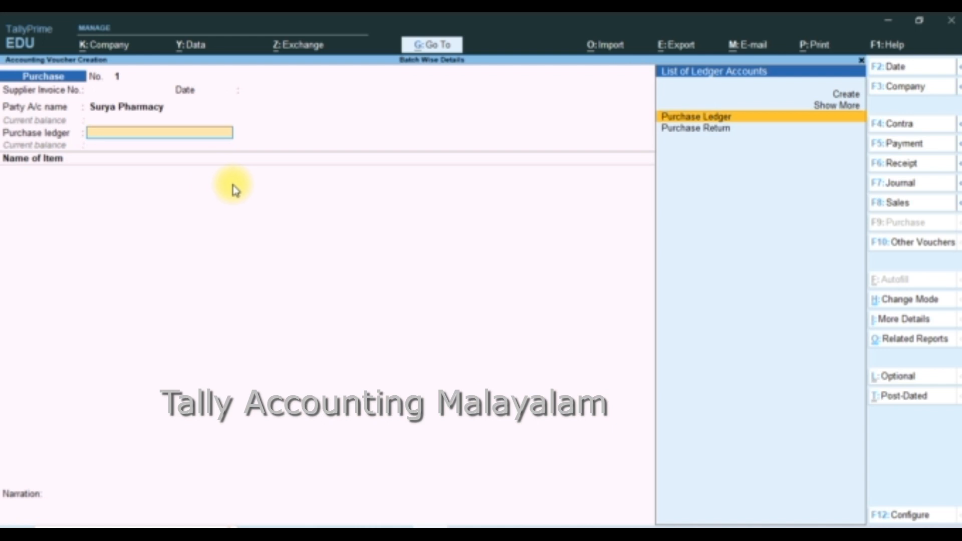
- Choose Purchase Ledger for the voucher and add Aspirin as the stock item
key(Return)
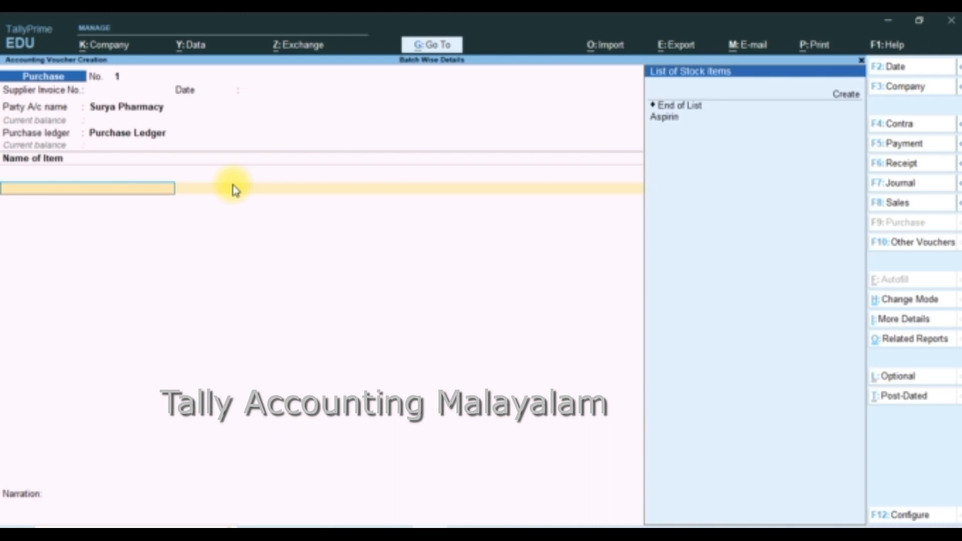
key(Down)
key(Down)
key(Return)
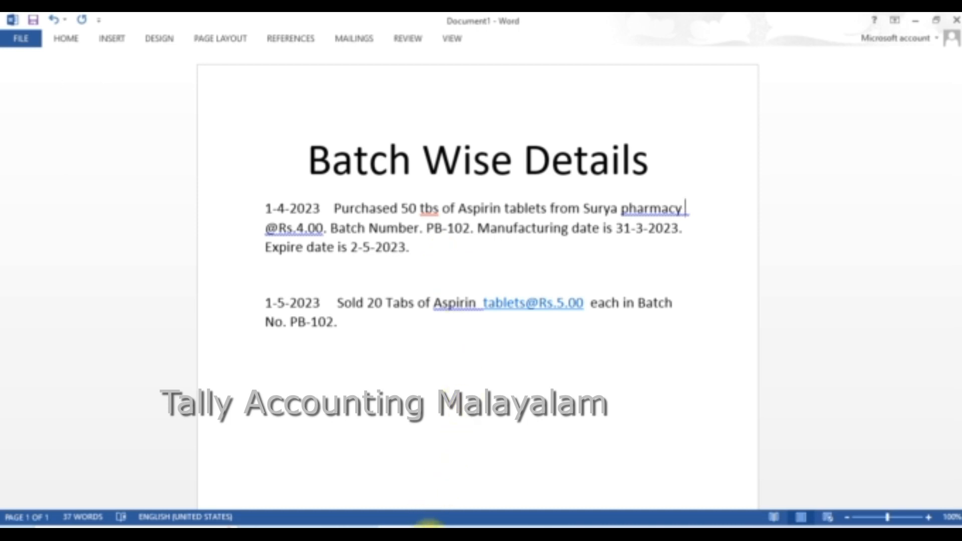
- Return from Word to TallyPrime and allocate Aspirin to a new batch Pb-102 with quantity 50 tb at a rate of 4.00
click(430, 526)
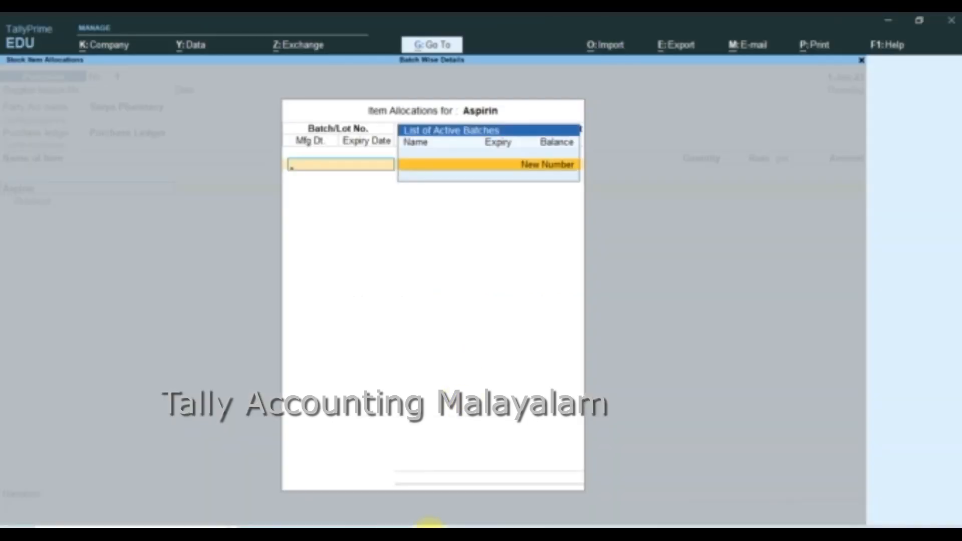
key(Return)
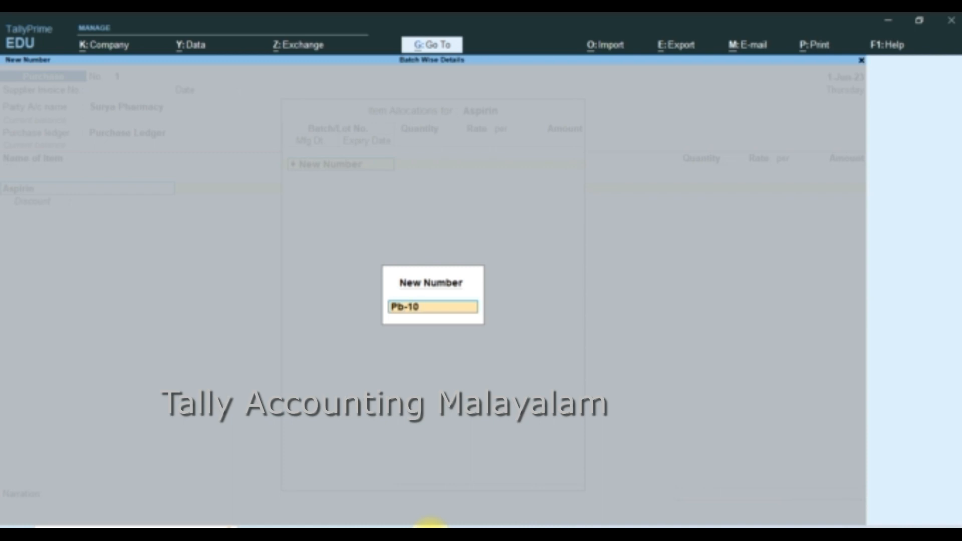
key(Return)
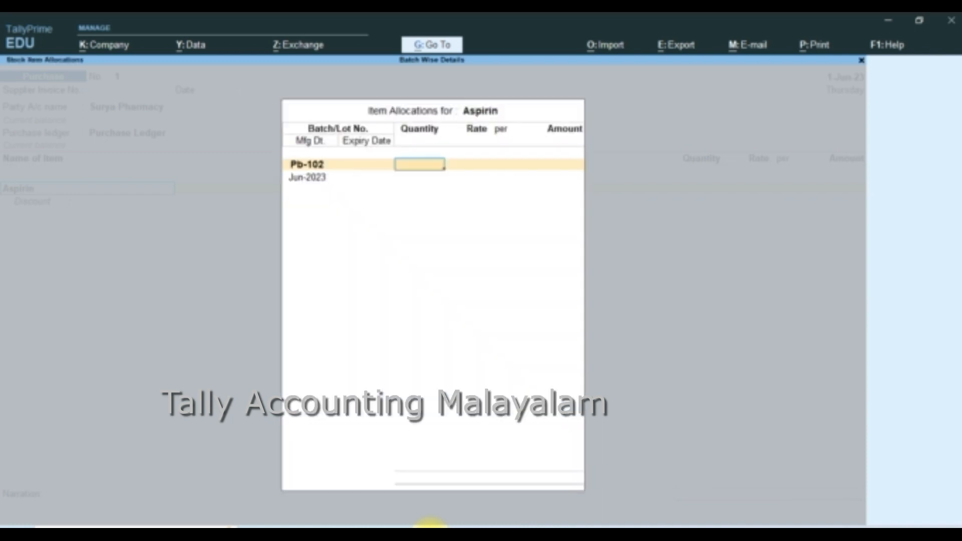
key(Return)
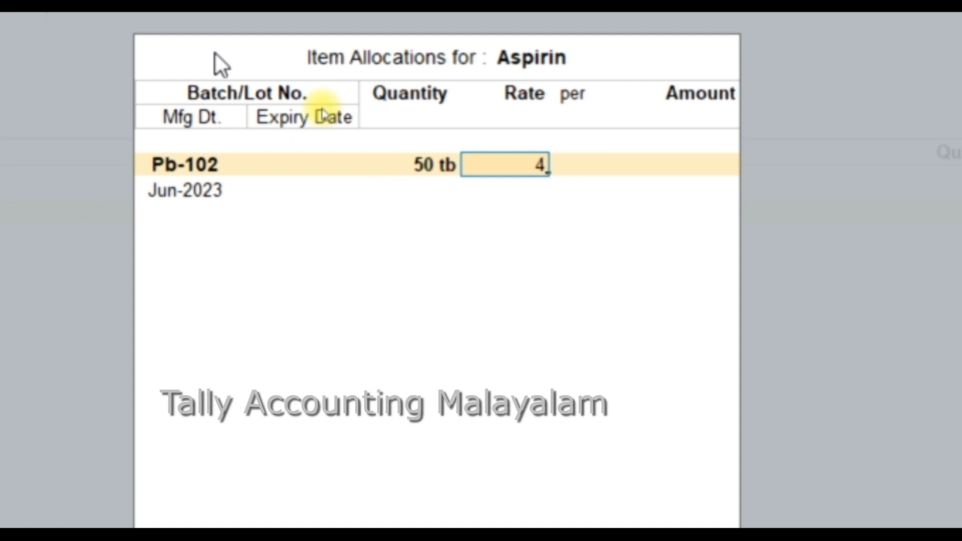
key(Return)
key(Return)
key(Return)
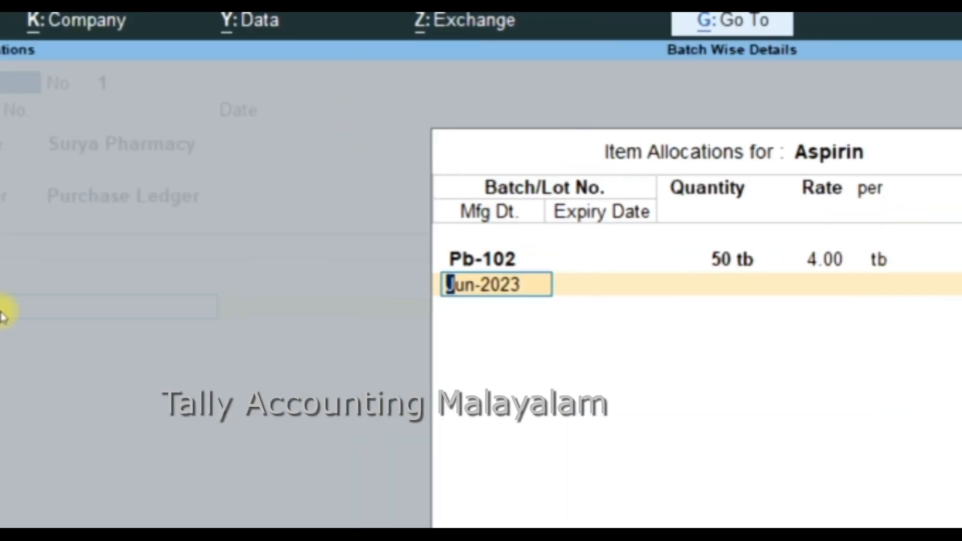
- Set batch Pb-102's manufacturing date to 31-3 and its expiry date to 2-5
text(31-3)
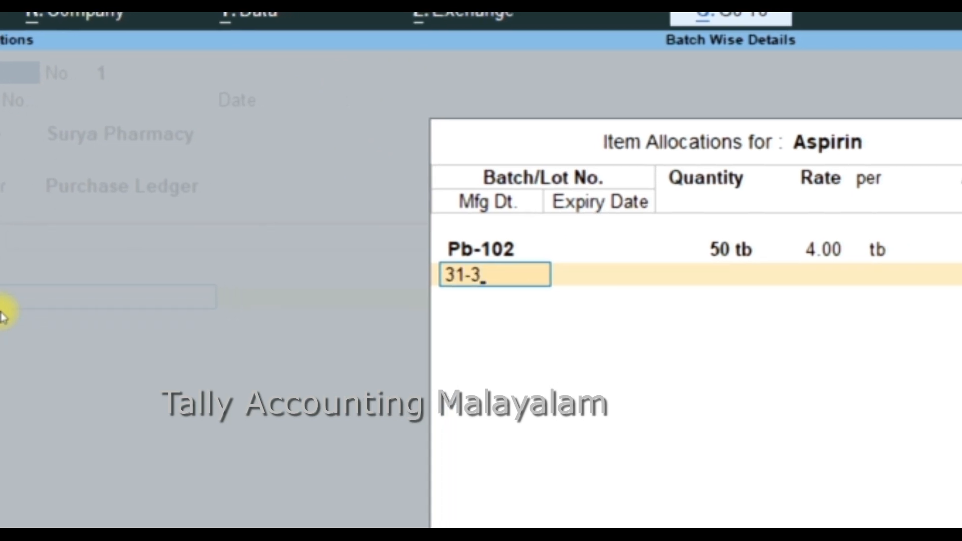
key(Return)
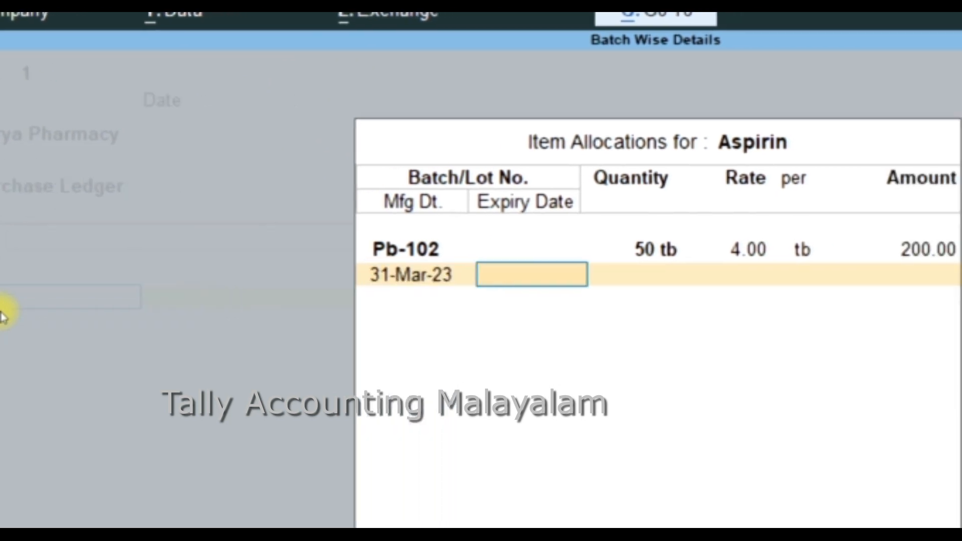
text(2-5)
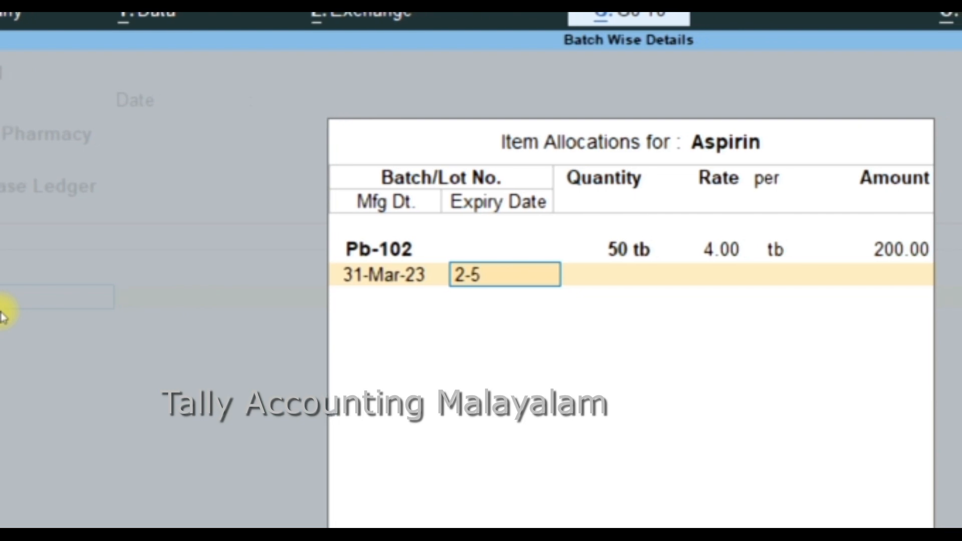
key(Return)
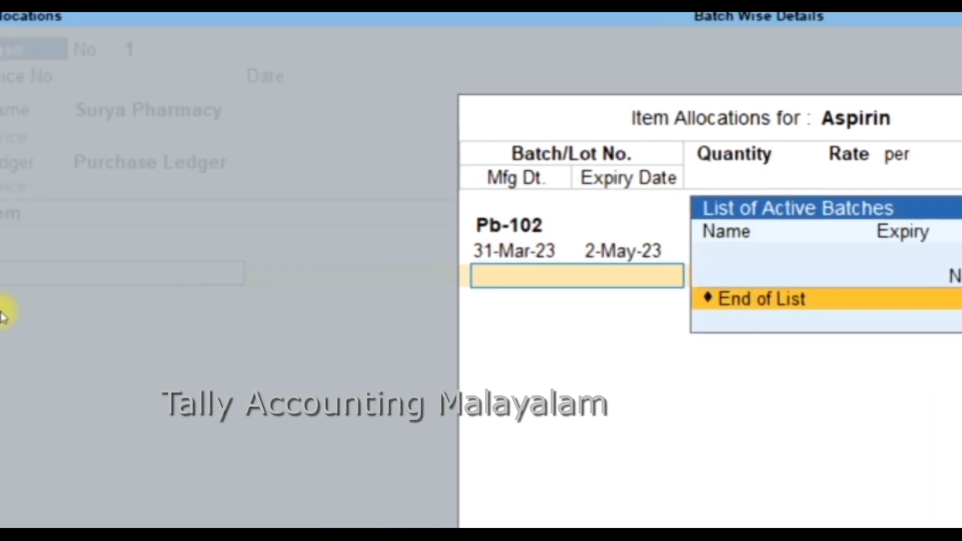
- End the batch and item lists, accept bill reference 1 for 200.00 Cr, save the purchase voucher and leave voucher entry
key(Return)
key(Return)
key(Return)
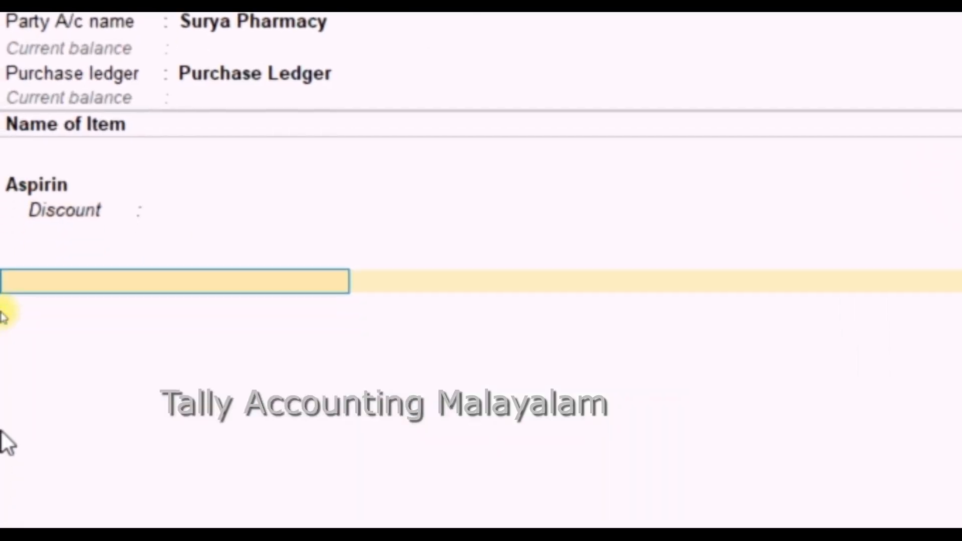
key(Return)
key(Return)
key(Return)
key(Return)
key(Return)
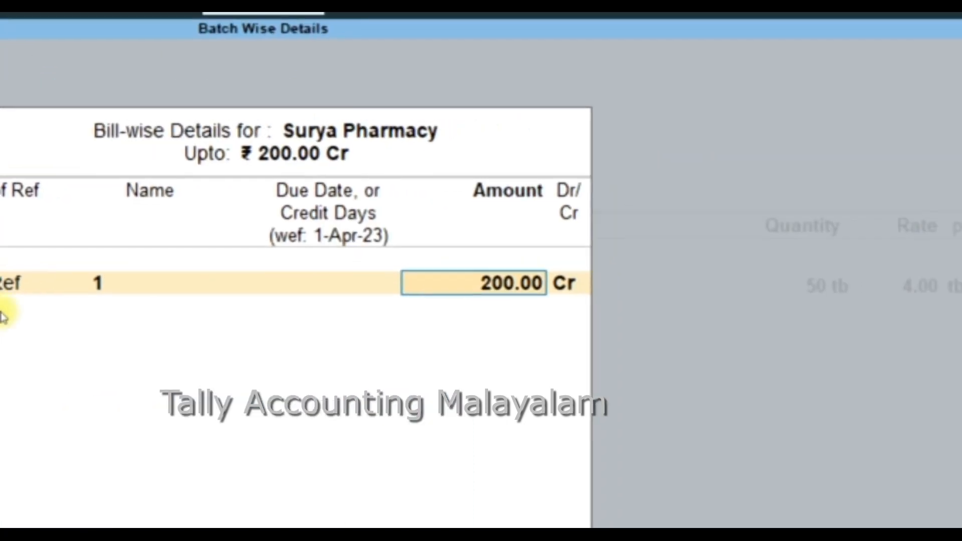
key(Return)
key(Return)
key(Return)
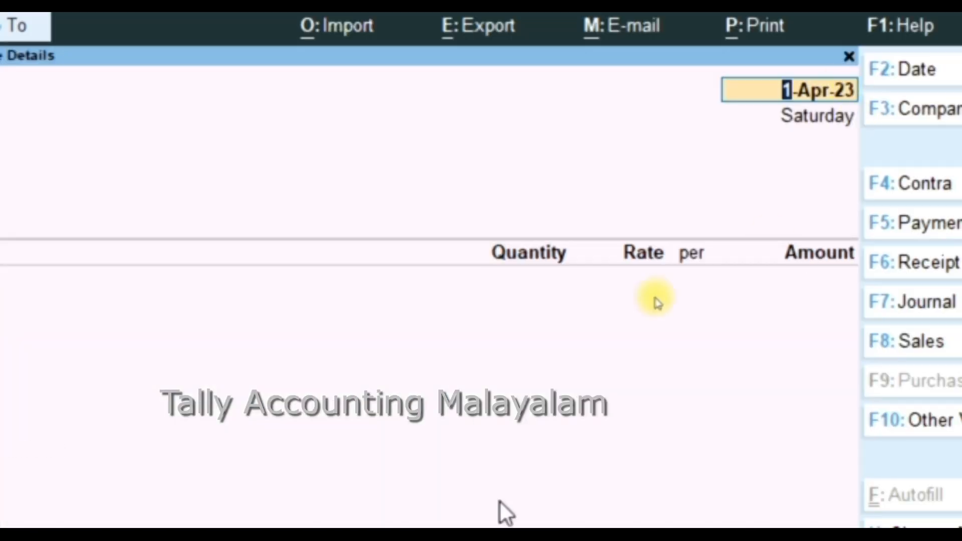
key(Escape)
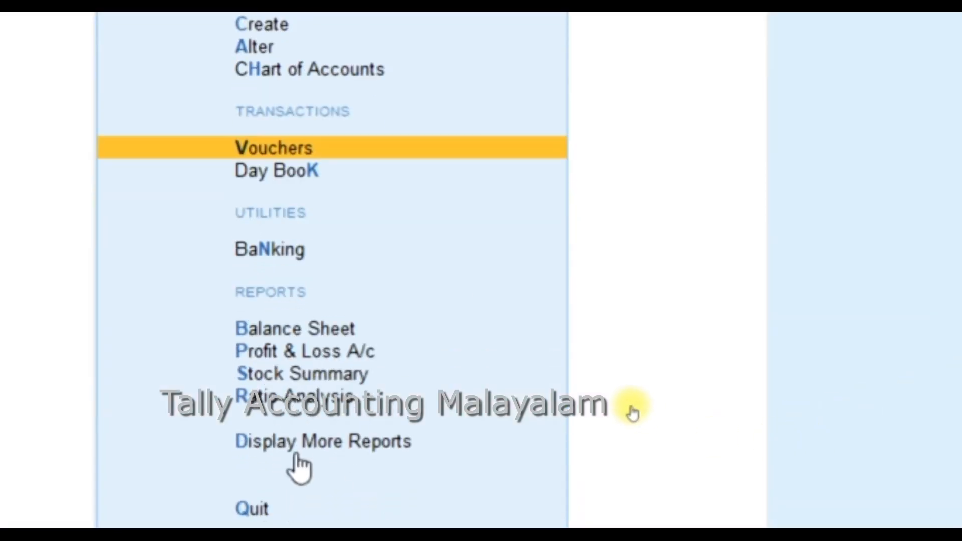
- Display the batch report from the inventory books for Aspirin, batch Pb-102
click(316, 442)
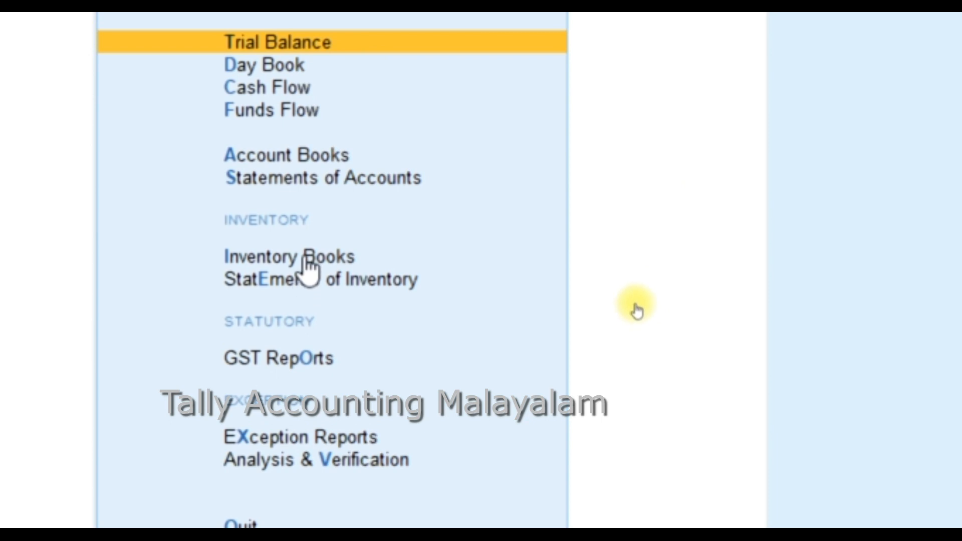
click(306, 258)
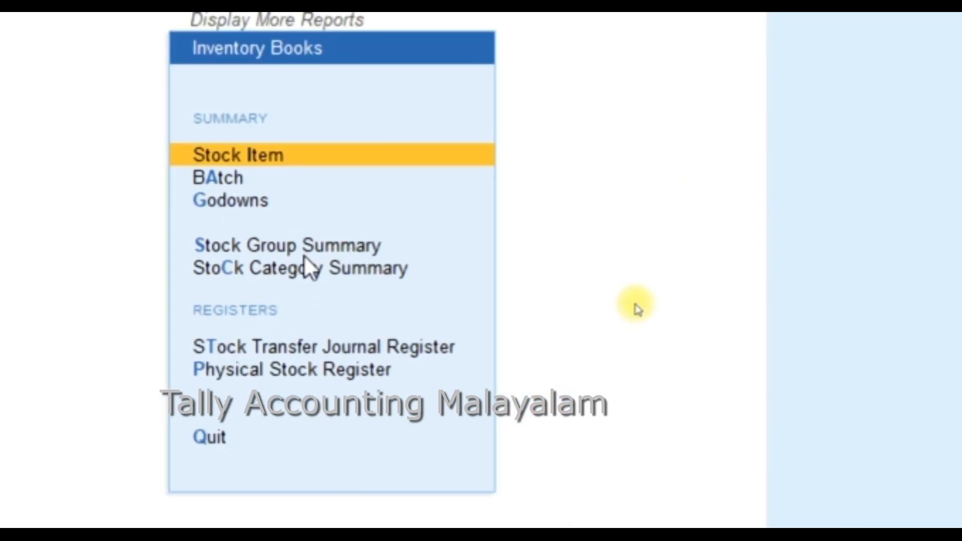
click(233, 180)
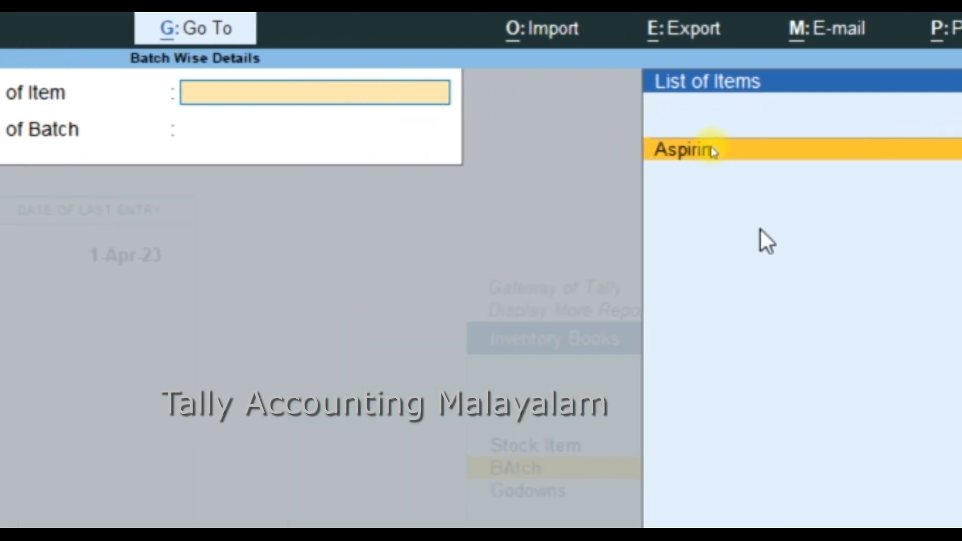
click(711, 153)
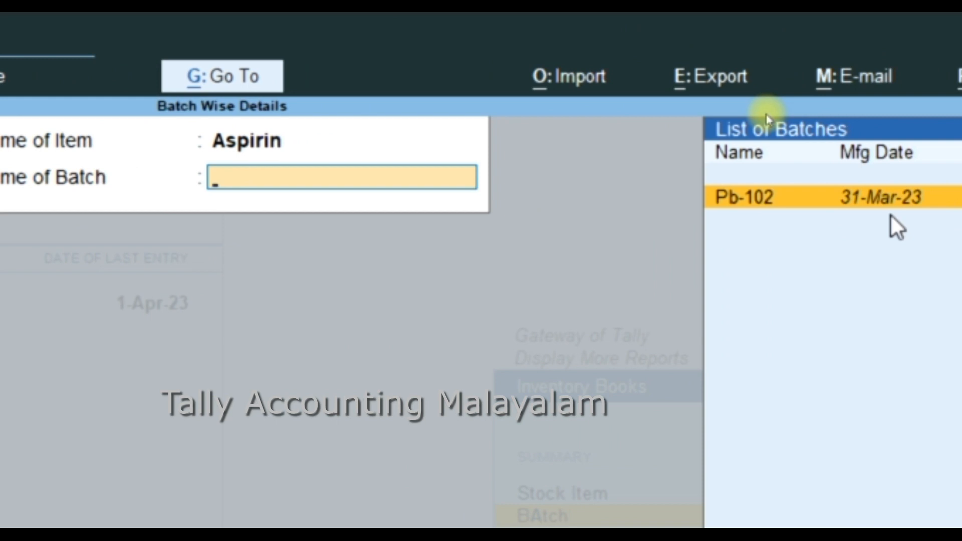
key(Return)
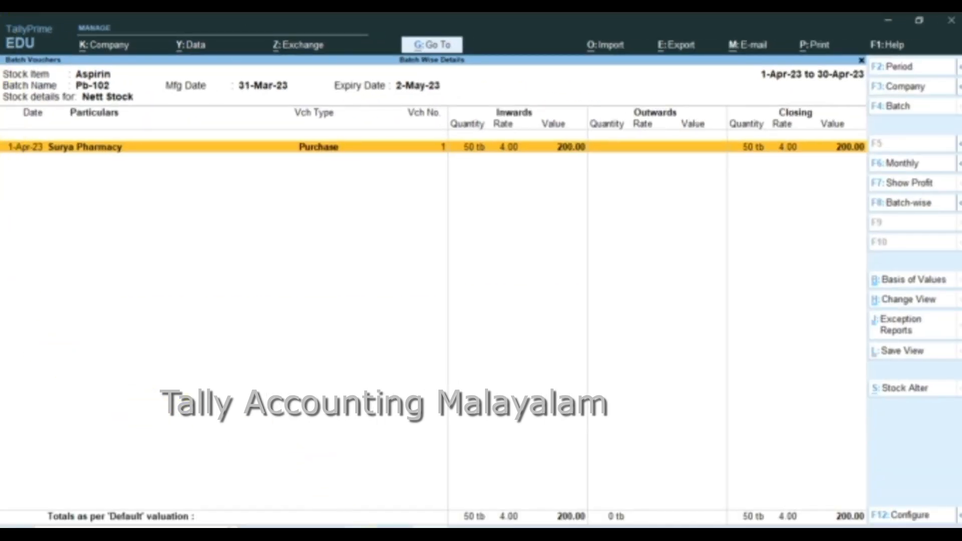
- Check the sale details in the Word document, return to TallyPrime and close the batch report back to the Gateway of Tally
click(391, 526)
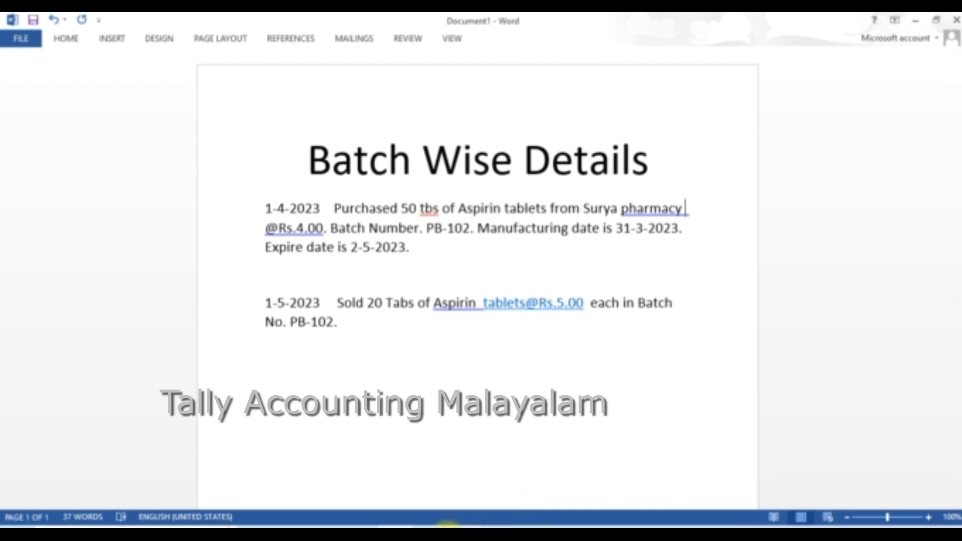
mouse_move(441, 525)
click(428, 501)
key(Escape)
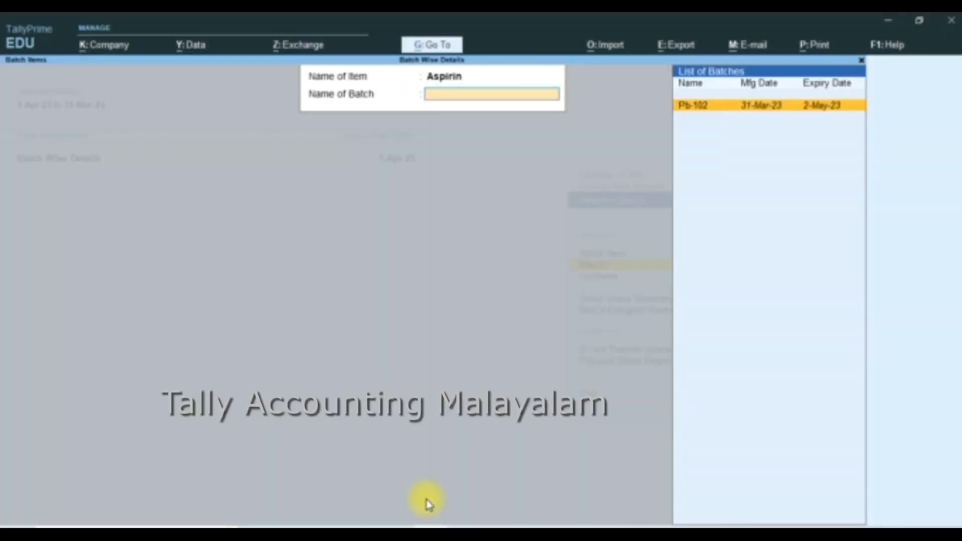
key(Escape)
key(Escape)
key(Escape)
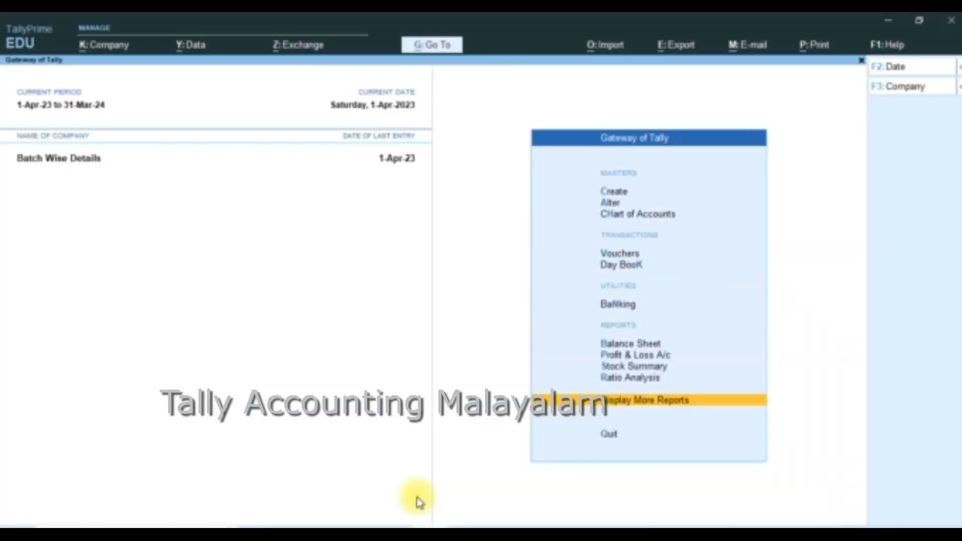
- Start a new voucher dated 1-5 and change it to a sales voucher
key(v)
key(F2)
text(1)
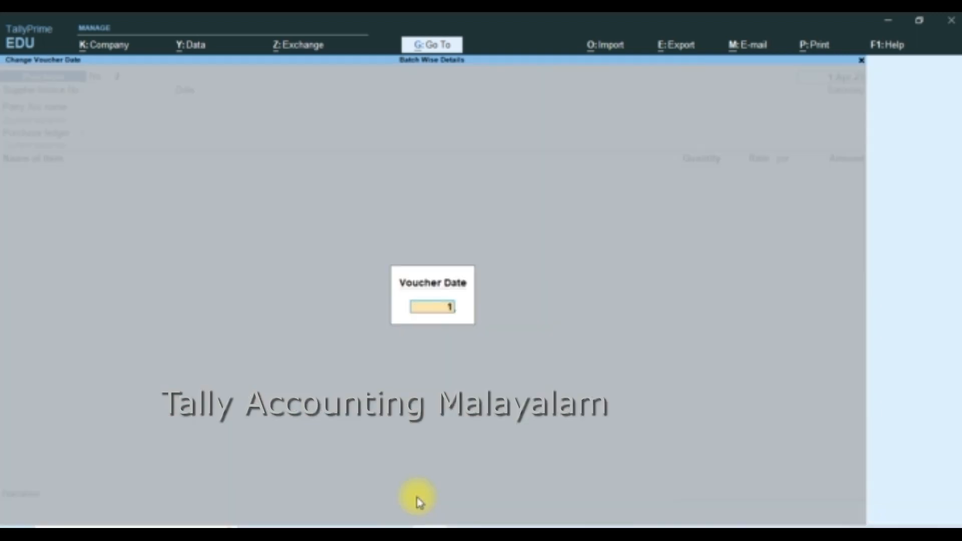
text(-5)
key(Return)
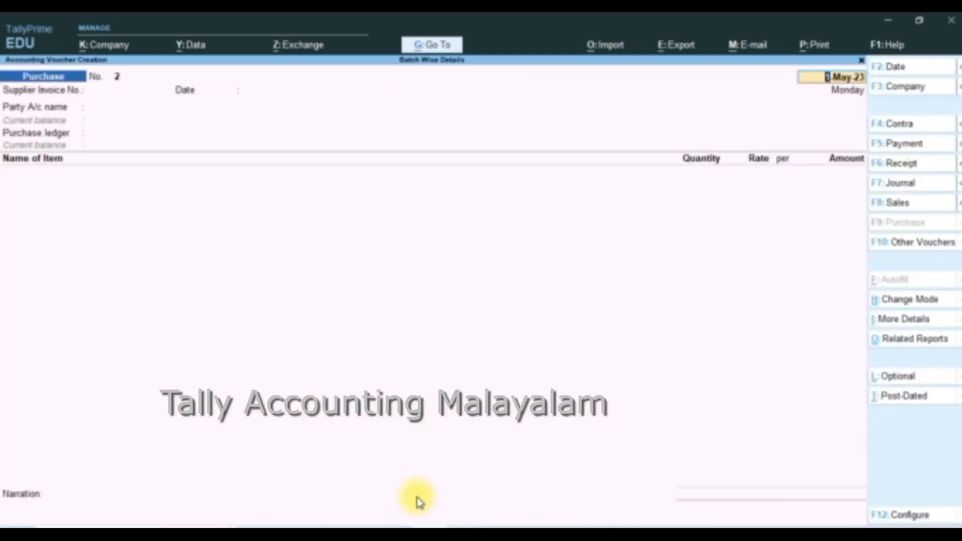
click(880, 203)
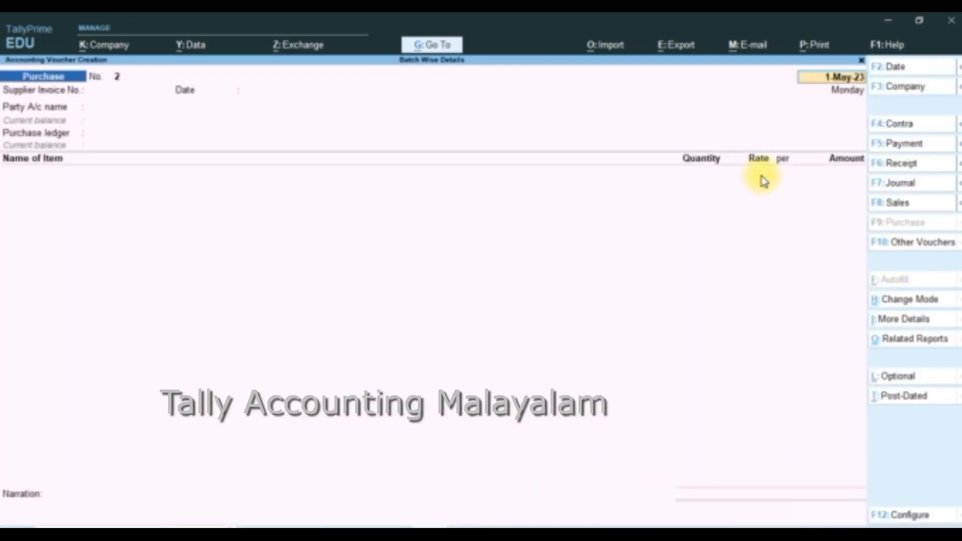
- Choose Cash as the sales voucher's party, leave the dispatch, order and export details blank, and keep the default buyer details
key(Return)
key(Return)
key(Return)
key(Return)
key(Return)
key(Return)
key(Return)
key(Return)
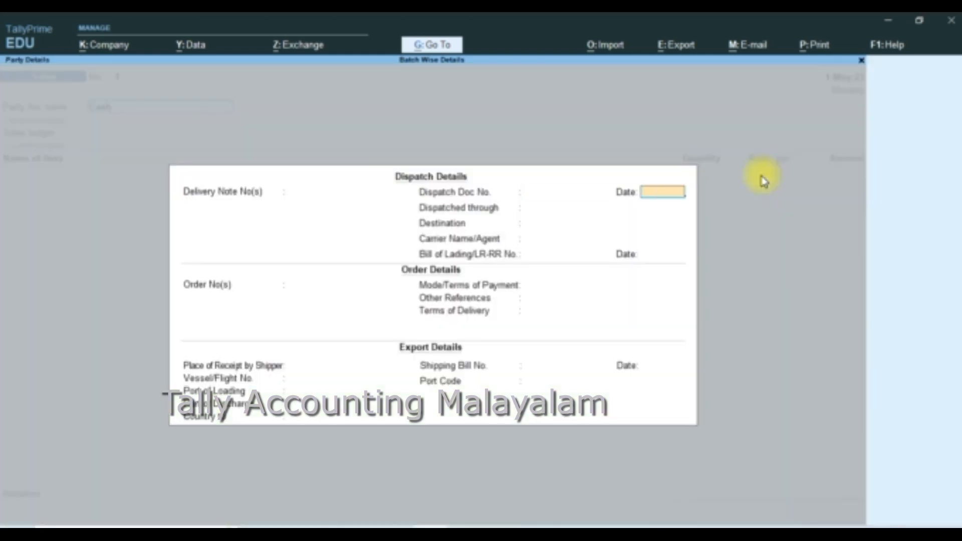
key(Return)
key(Return)
key(Return)
key(Return)
key(Return)
key(Return)
key(Return)
key(Return)
key(Return)
key(Return)
key(Return)
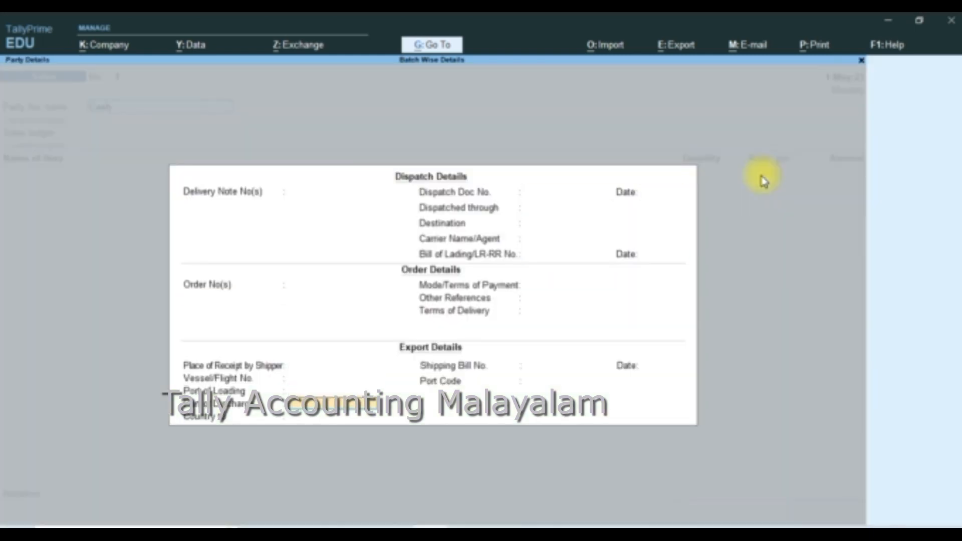
key(Return)
key(Return)
key(Return)
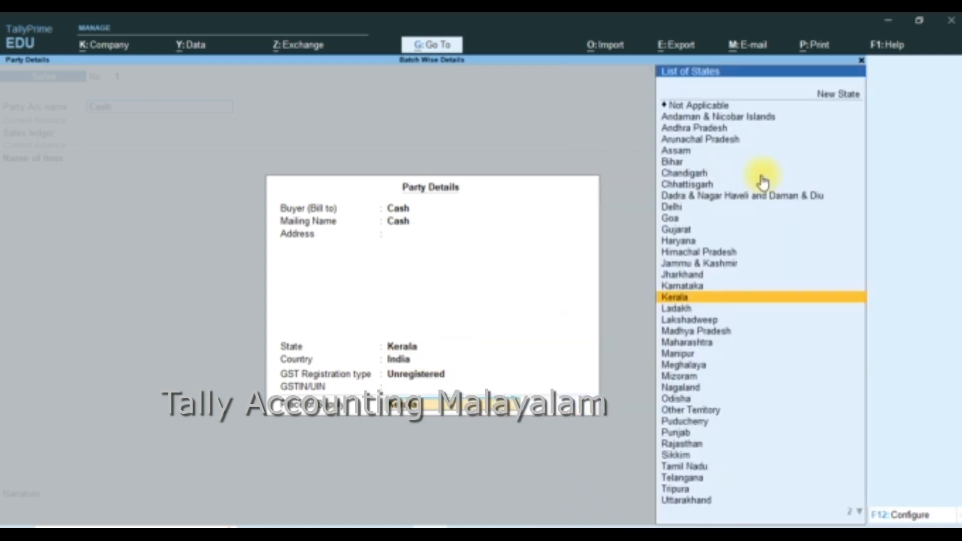
- Keep Kerala as the place of supply and choose Sales as the sales ledger
key(Return)
key(Return)
key(Return)
key(Return)
key(Return)
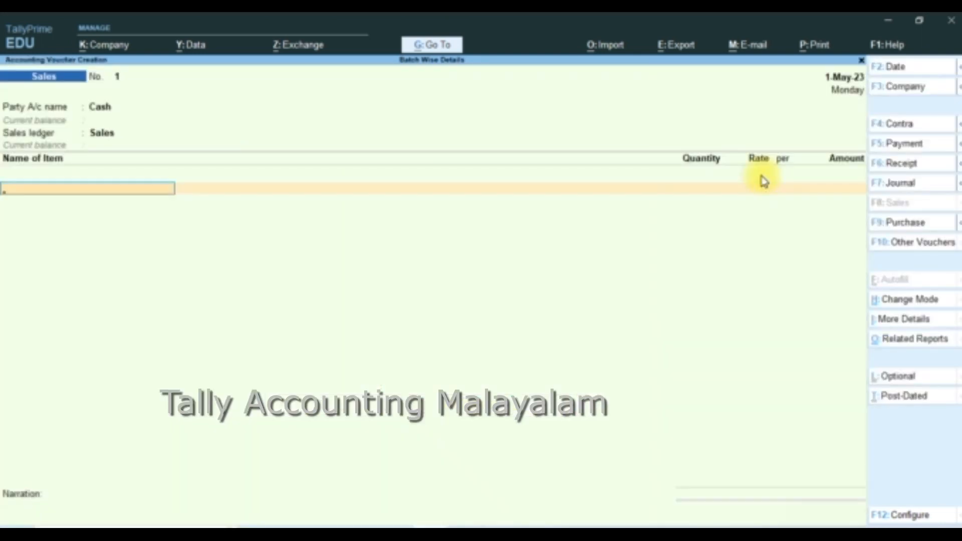
- Add Aspirin to the sales voucher, allocating 20 tb from batch Pb-102 at a rate of 5.00
key(Down)
key(Return)
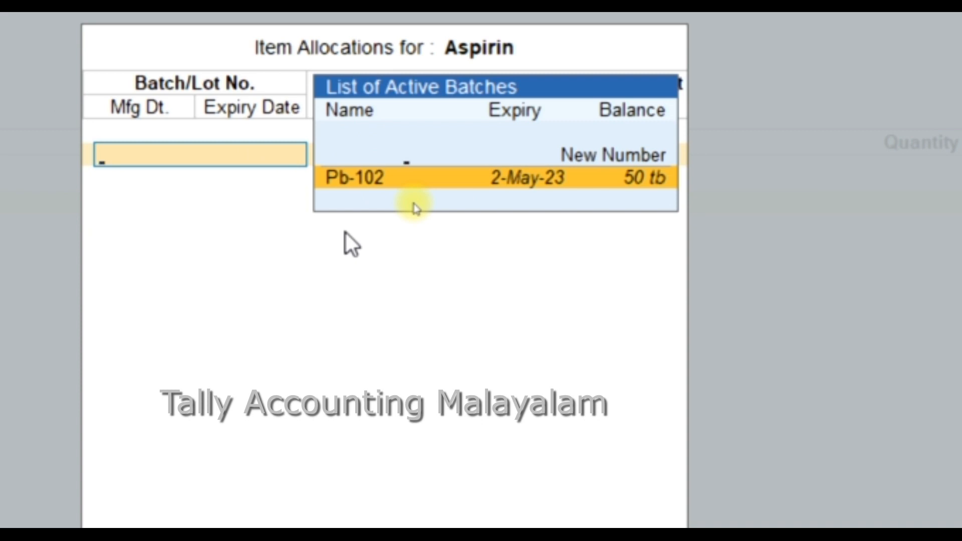
key(Return)
text(20)
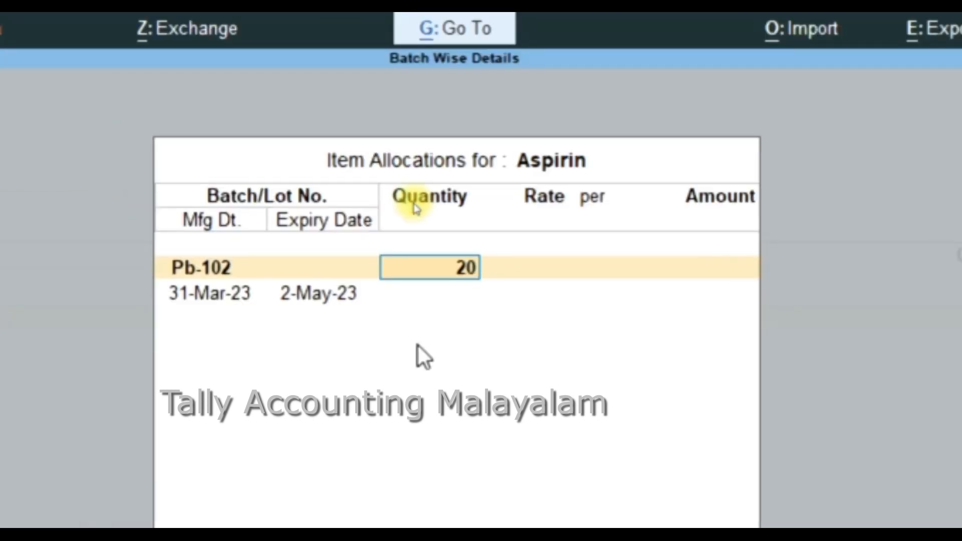
key(Return)
text(5)
key(Return)
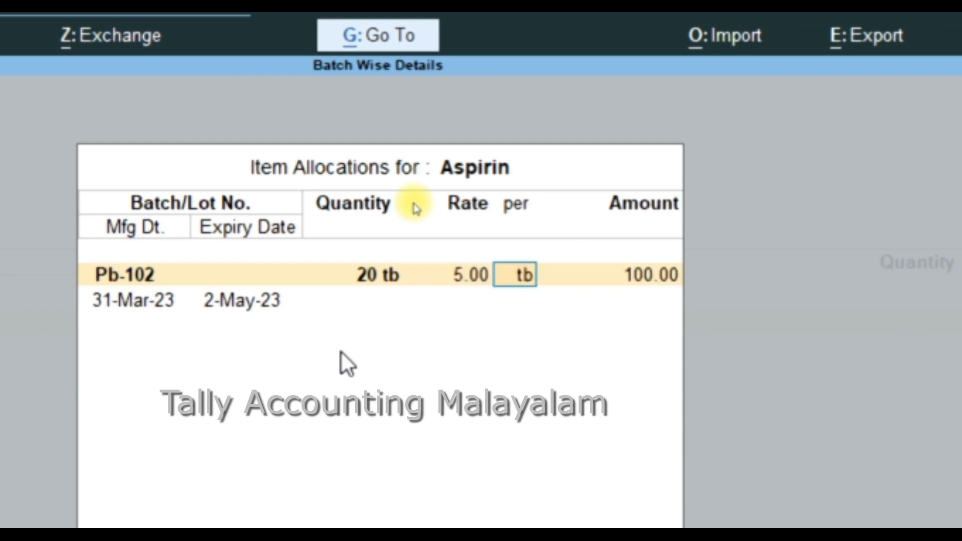
key(Return)
key(Return)
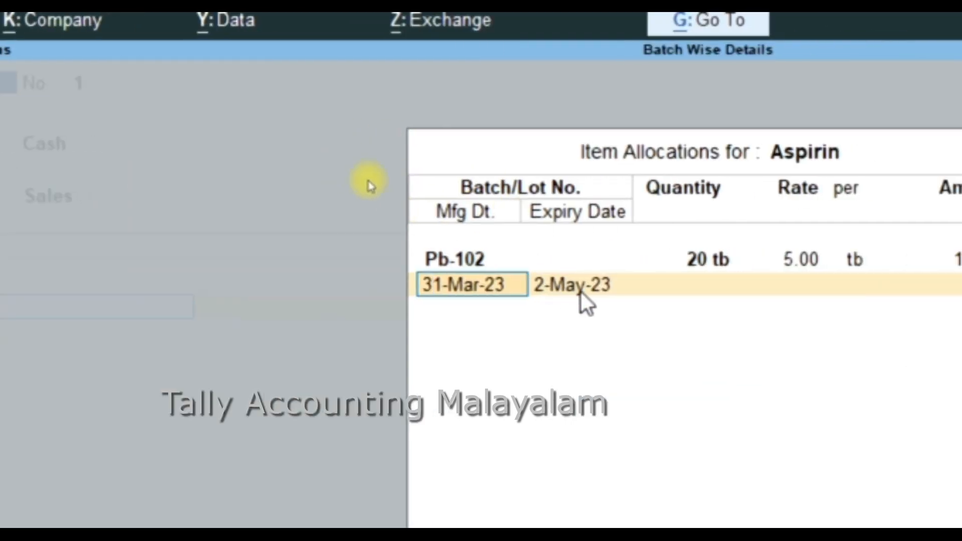
- Keep the batch's manufacturing and expiry dates, leave the discount blank and save the sales voucher
key(Return)
key(Return)
key(Return)
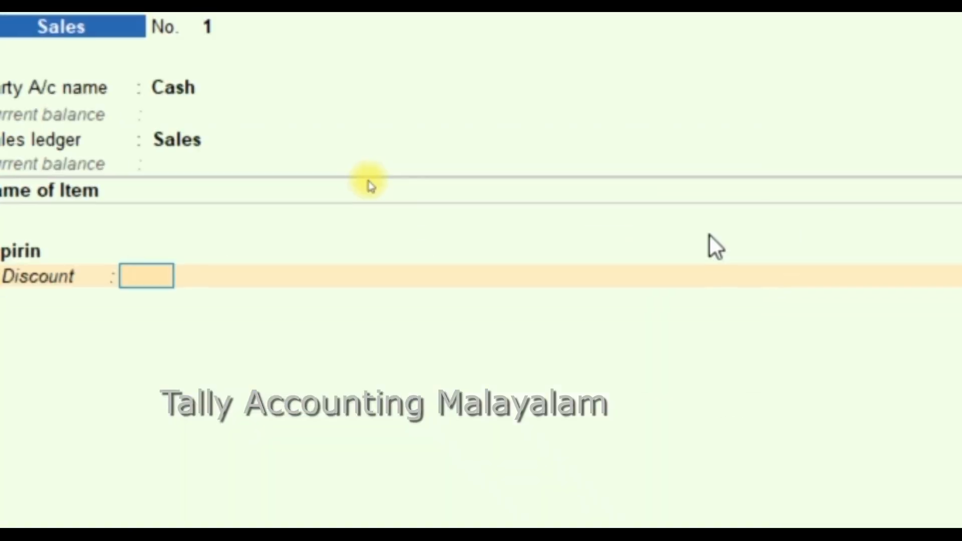
key(Return)
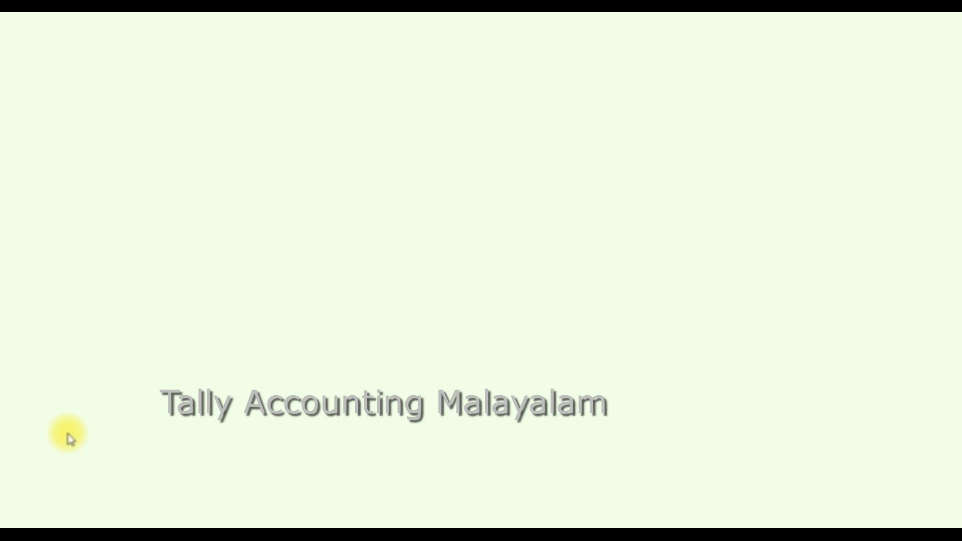
- Set the date of the new sales voucher to 2-6
key(F2)
text(2-)
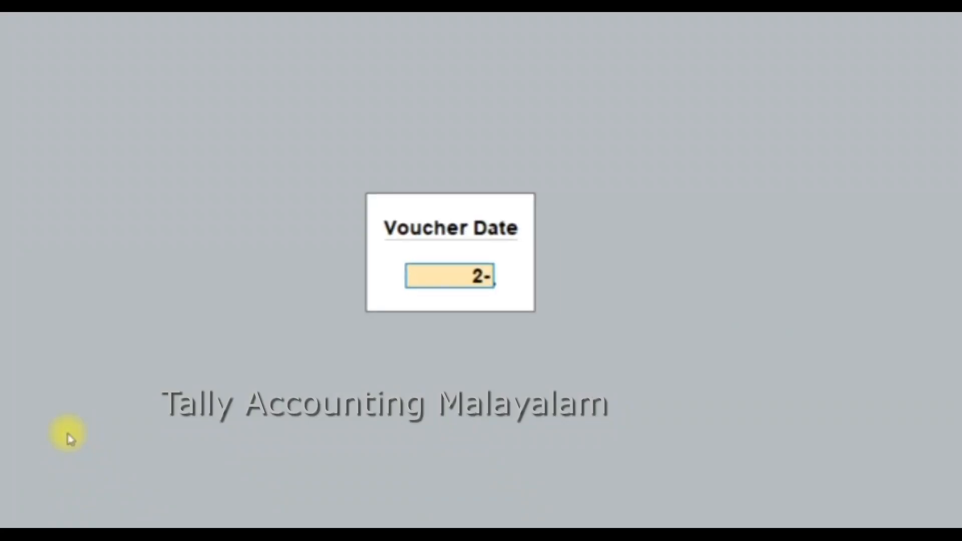
text(6)
key(Return)
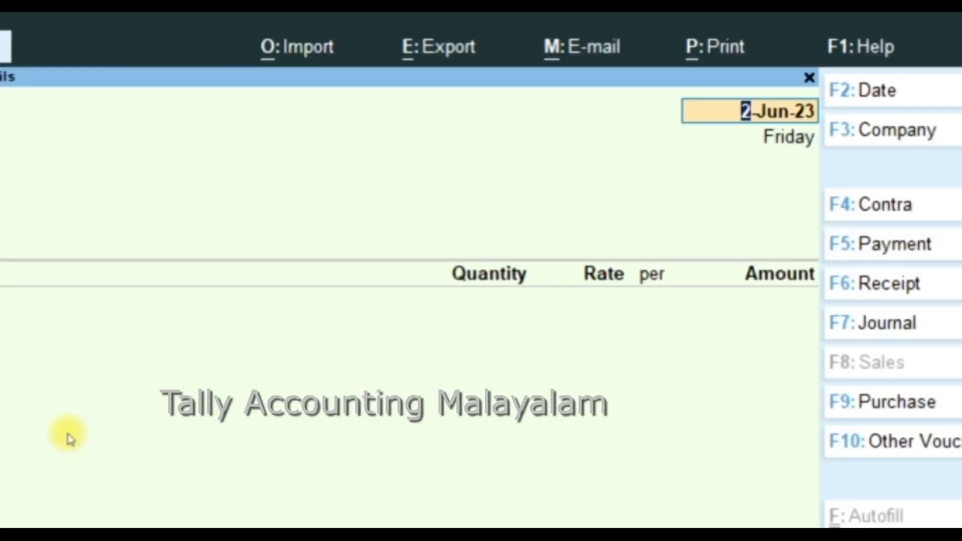
key(Return)
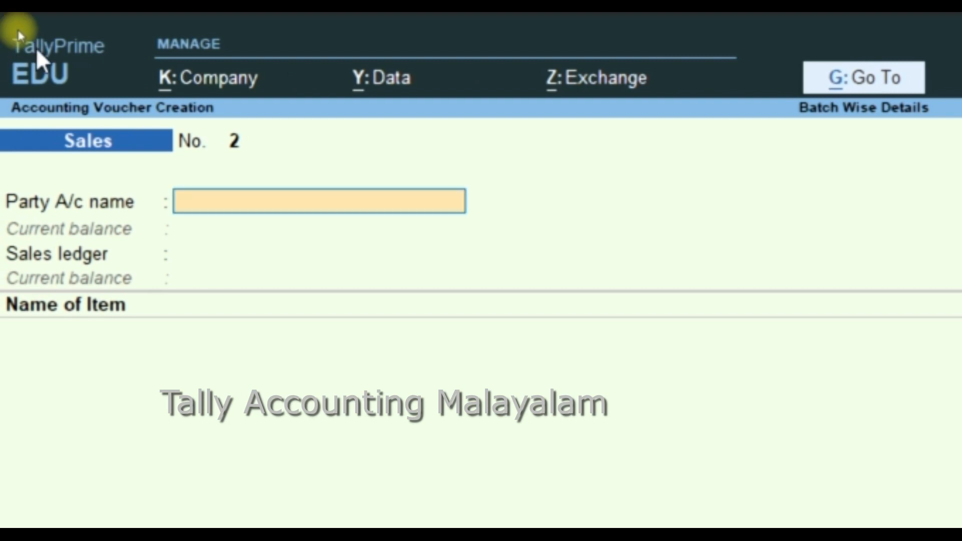
- Choose Cash as the party of the second sales voucher and leave its dispatch, order and export details blank
key(Return)
key(Return)
key(Return)
key(Return)
key(Return)
key(Return)
key(Return)
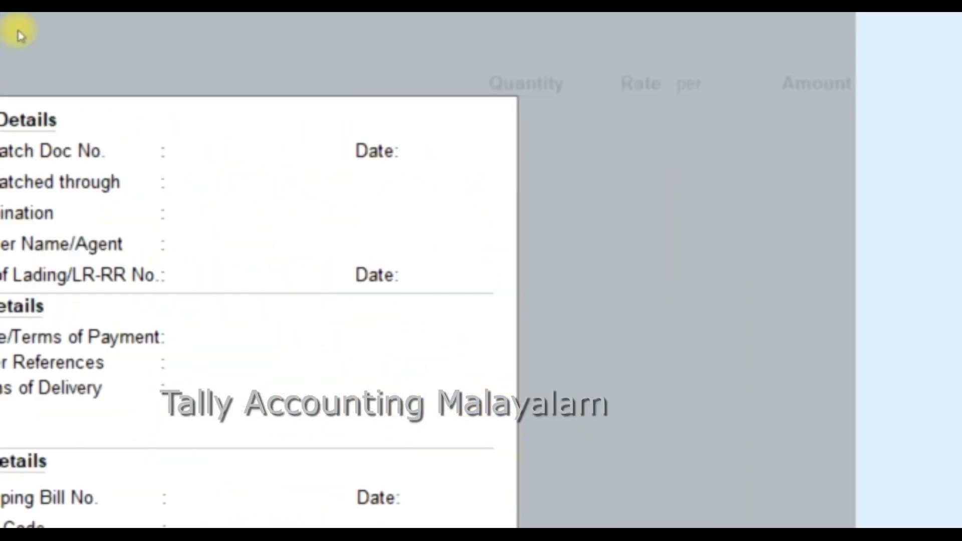
key(Return)
key(Return)
key(Return)
key(Return)
key(Return)
key(Return)
key(Return)
key(Return)
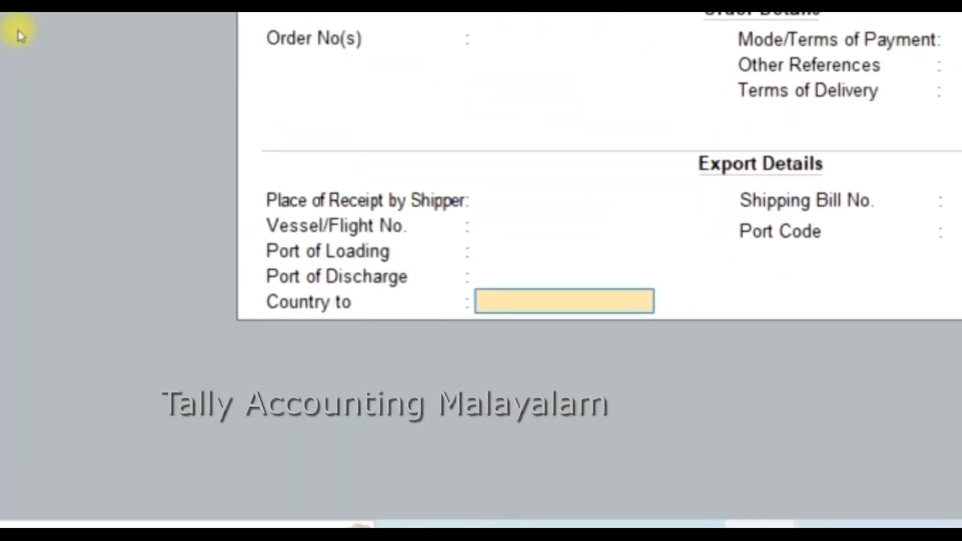
key(Return)
key(Return)
key(Return)
key(Return)
- Keep the default Cash buyer details and choose Sales as the second voucher's sales ledger
key(Return)
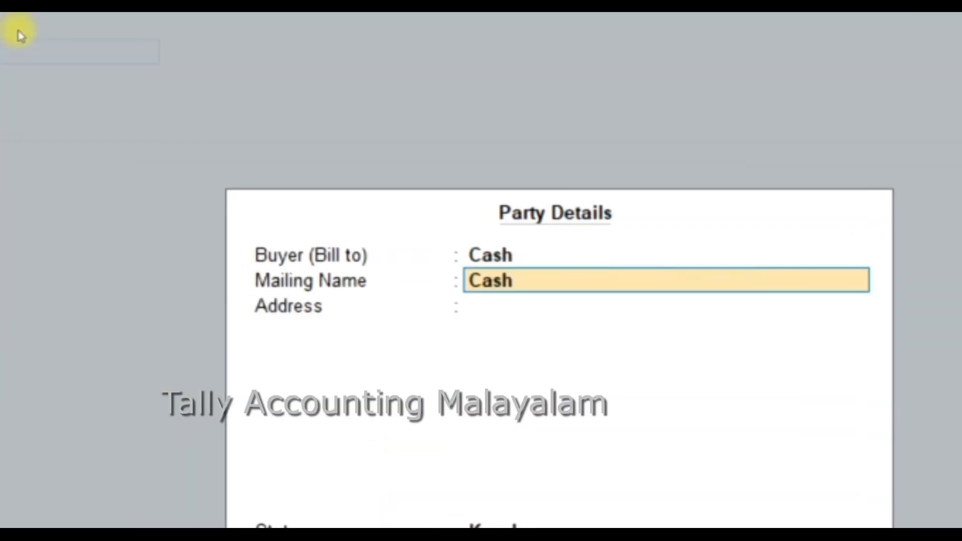
key(Return)
key(Return)
key(Return)
key(Return)
key(Return)
key(Return)
key(Return)
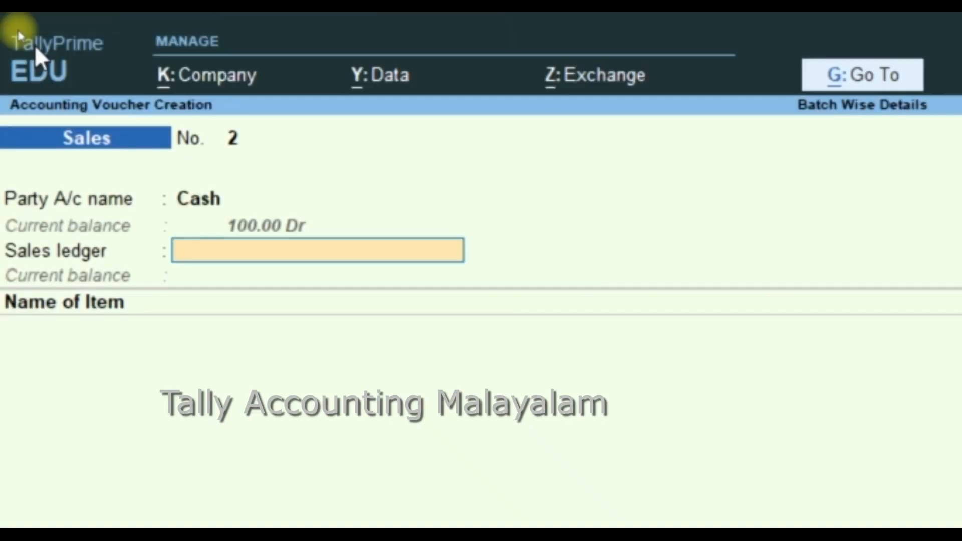
key(Return)
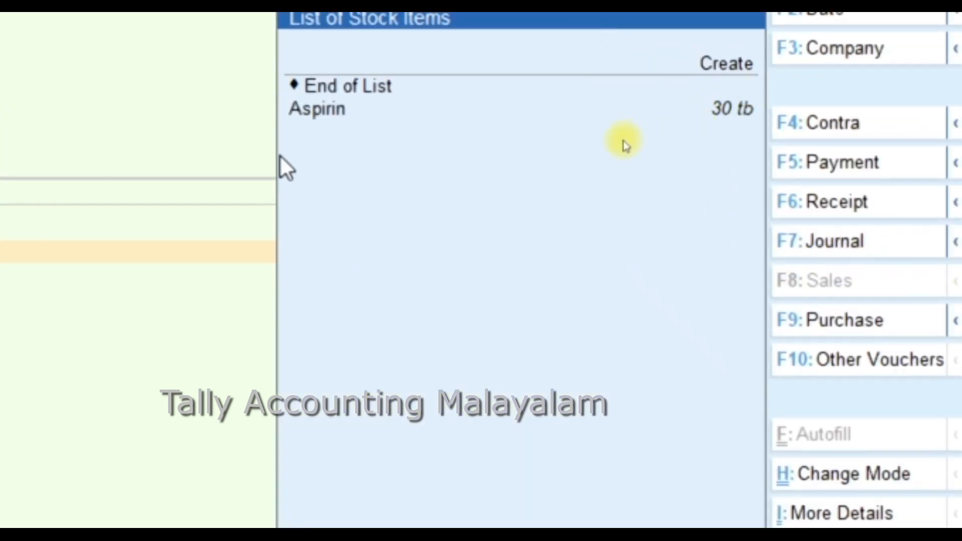
- Select Aspirin to check its active batches on this date, and discard the sales voucher back to the Gateway of Tally
click(320, 117)
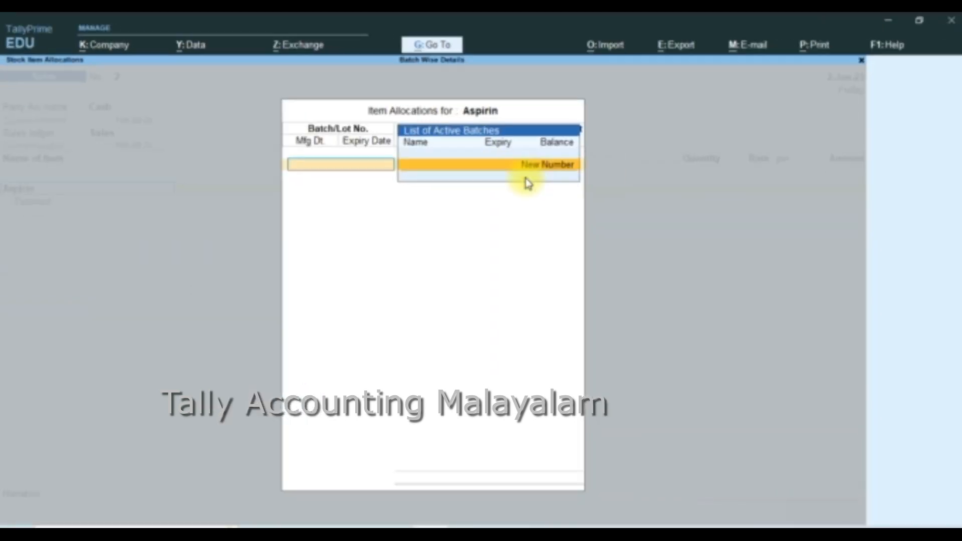
key(Escape)
key(y)
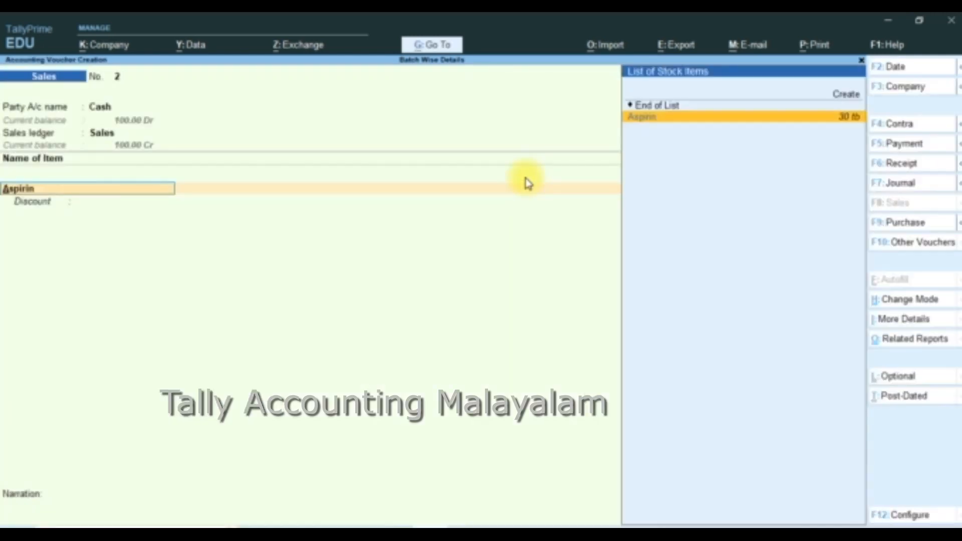
key(Escape)
key(Escape)
key(y)
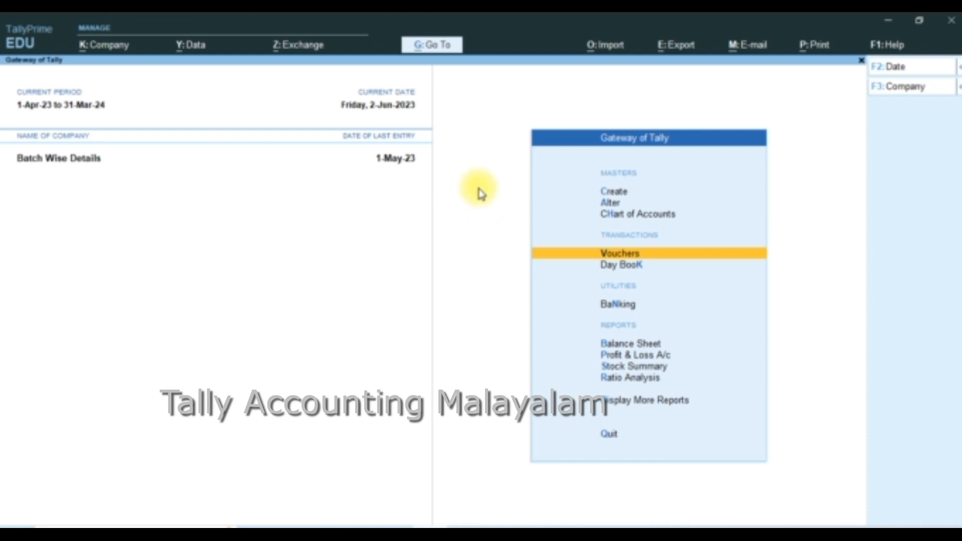
- Start a new voucher and change its type to Debit Note
click(547, 263)
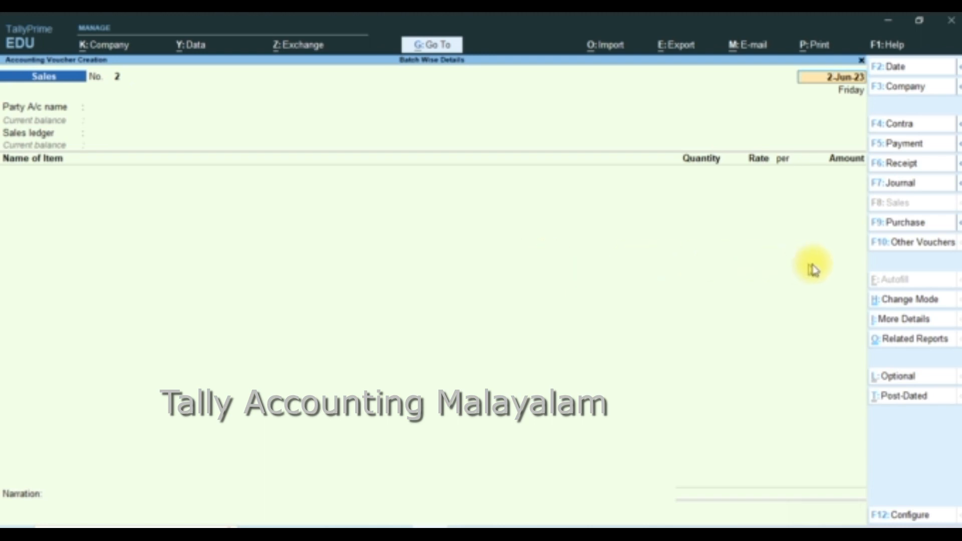
click(898, 245)
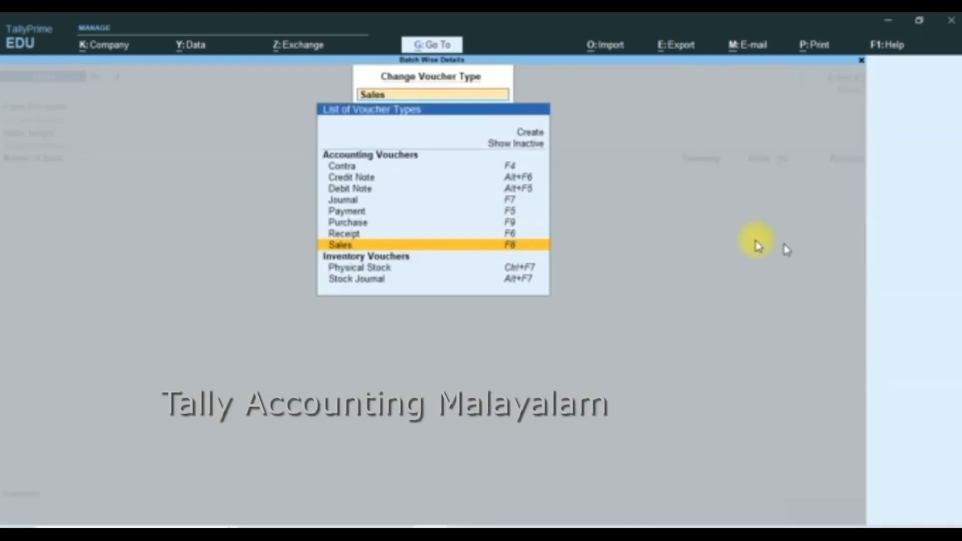
click(365, 189)
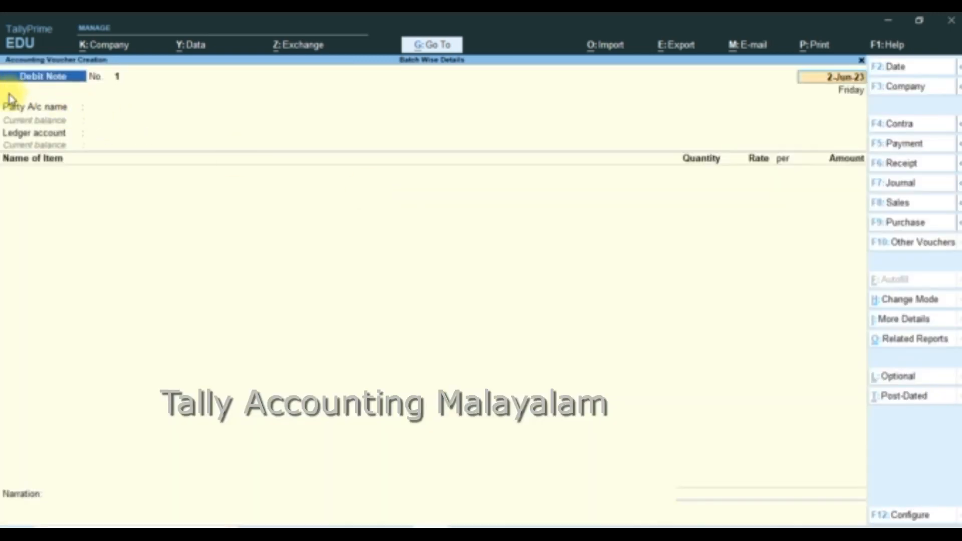
- Choose Surya Pharmacy as the debit note's party and leave the dispatch, order, original invoice and export/import details blank
key(Down)
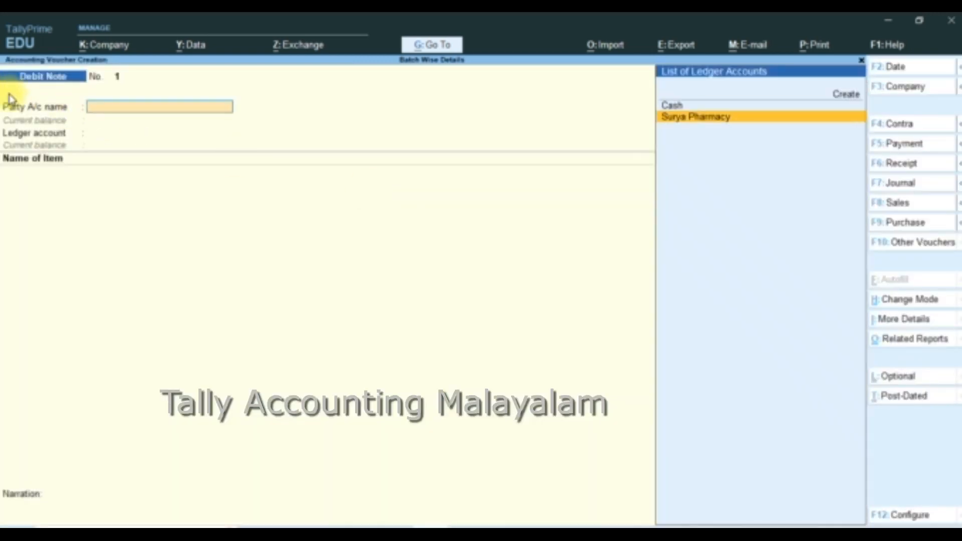
key(Return)
key(Return)
key(Return)
key(Return)
key(Return)
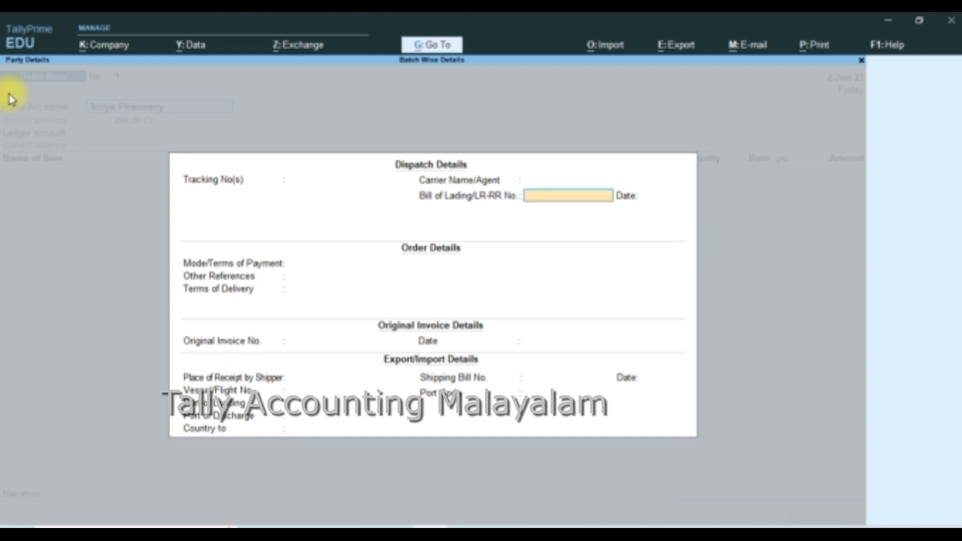
key(Return)
key(Return)
key(Return)
key(Return)
key(Return)
key(Return)
key(Return)
key(Return)
key(Return)
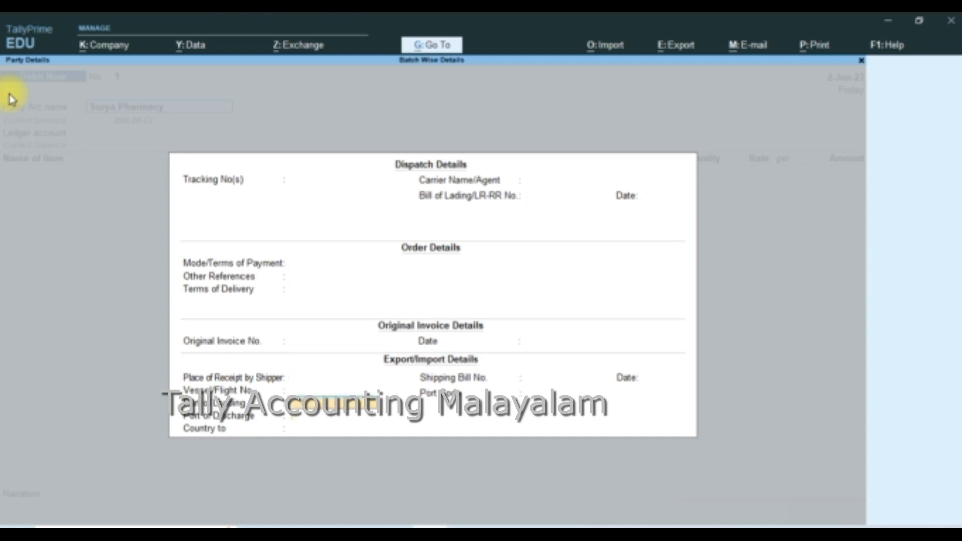
key(Return)
key(Return)
key(Return)
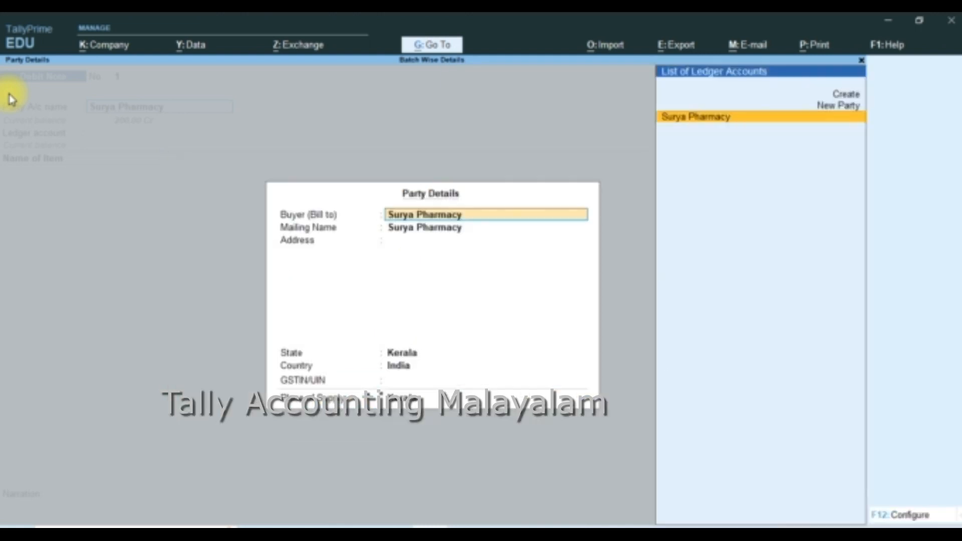
- Keep the default Surya Pharmacy party details and choose Purchase Return as the ledger account
key(Return)
key(Return)
key(Return)
key(Return)
key(Return)
key(Return)
key(Return)
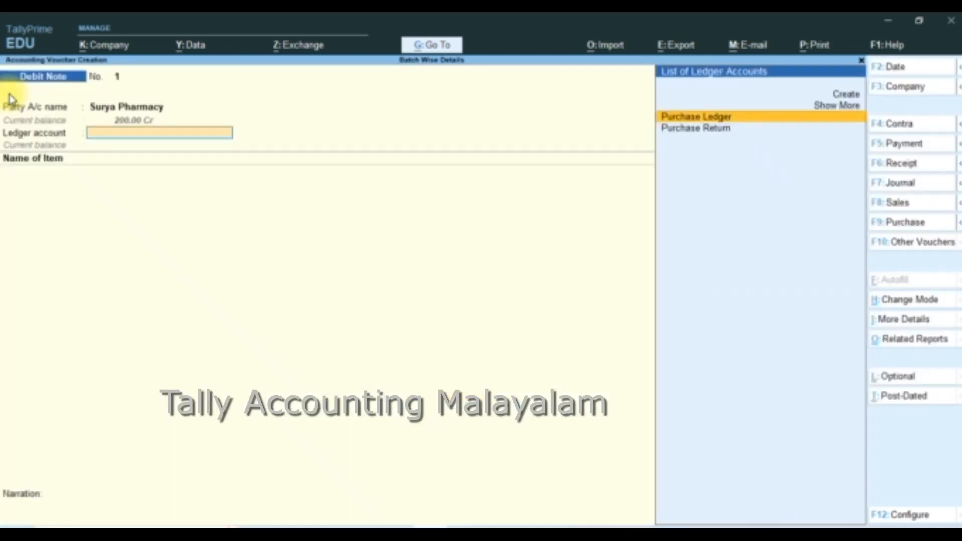
key(Down)
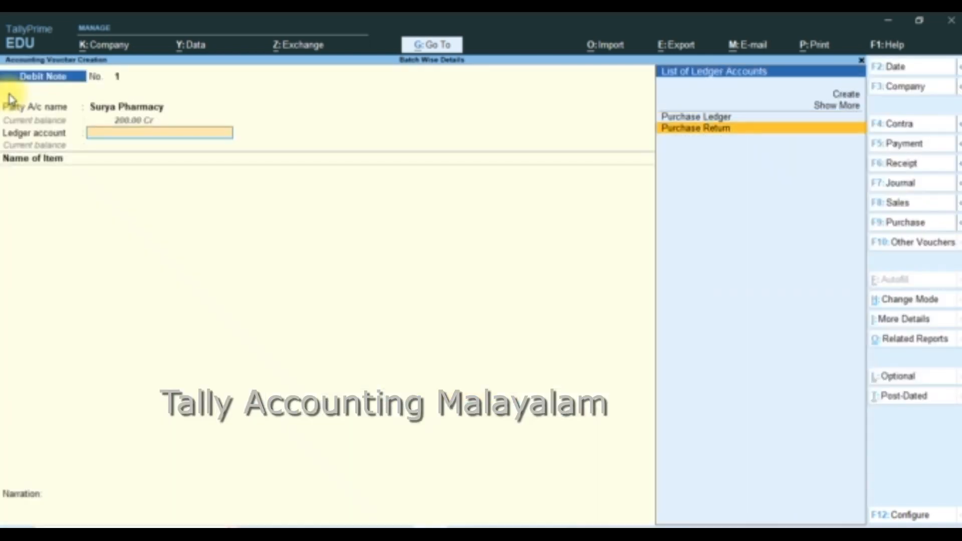
key(Return)
key(Return)
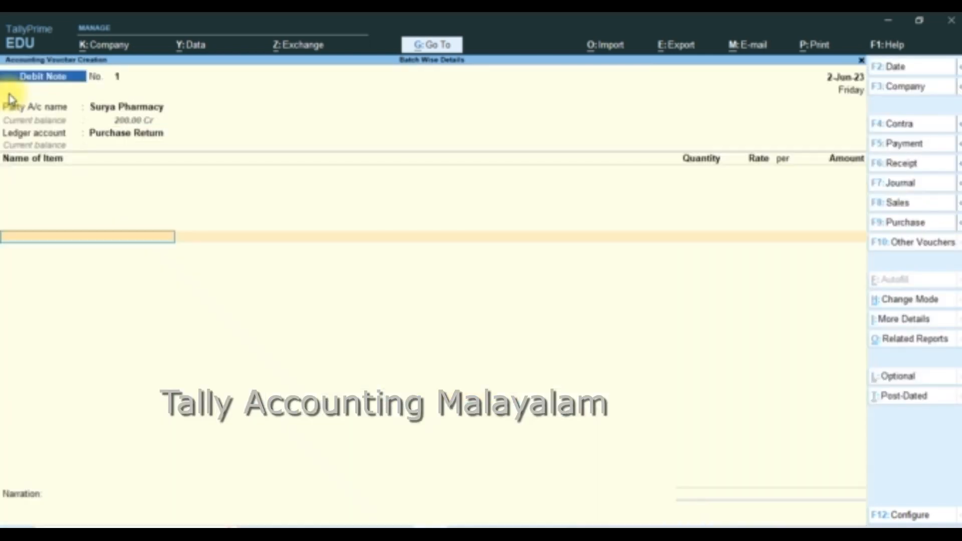
- Choose Aspirin as the debit note's item, check its active batches and return to the item line
key(Down)
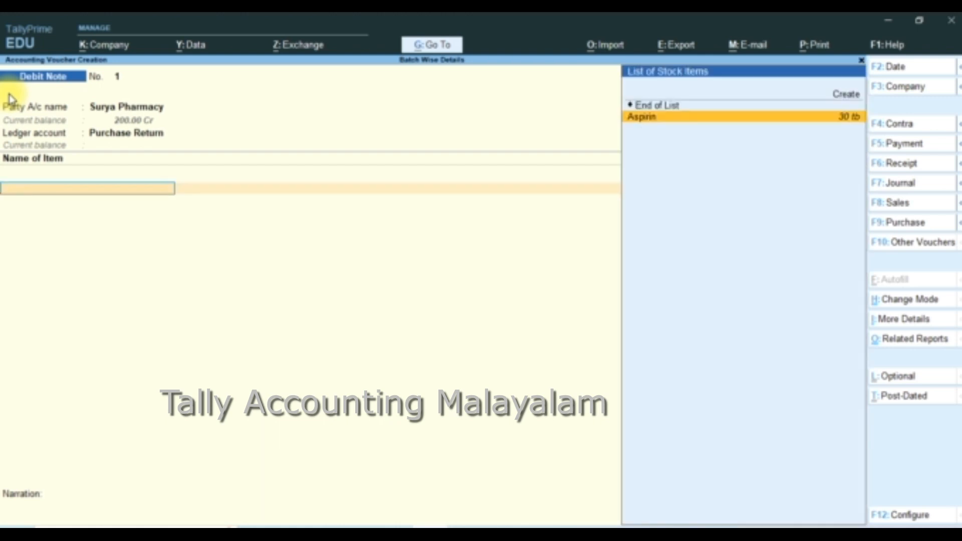
key(Return)
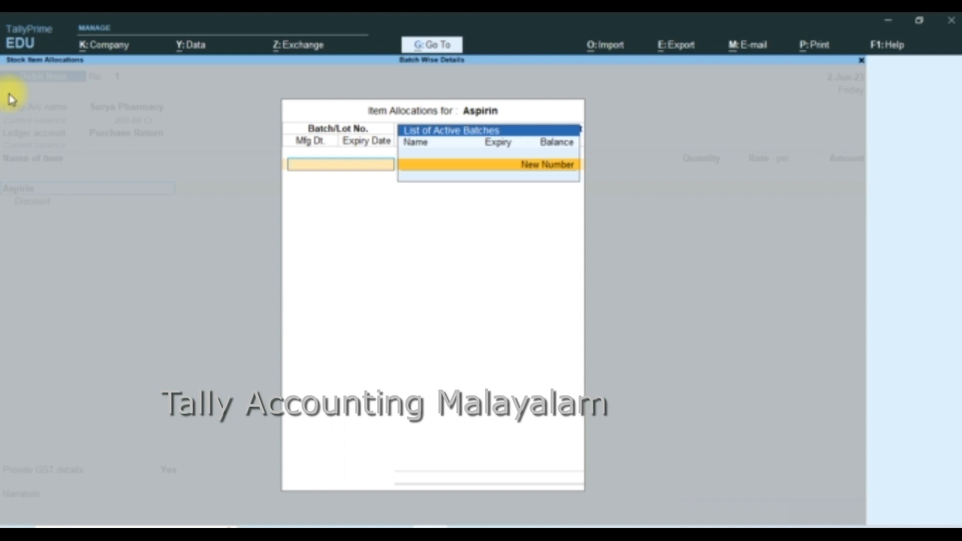
key(Escape)
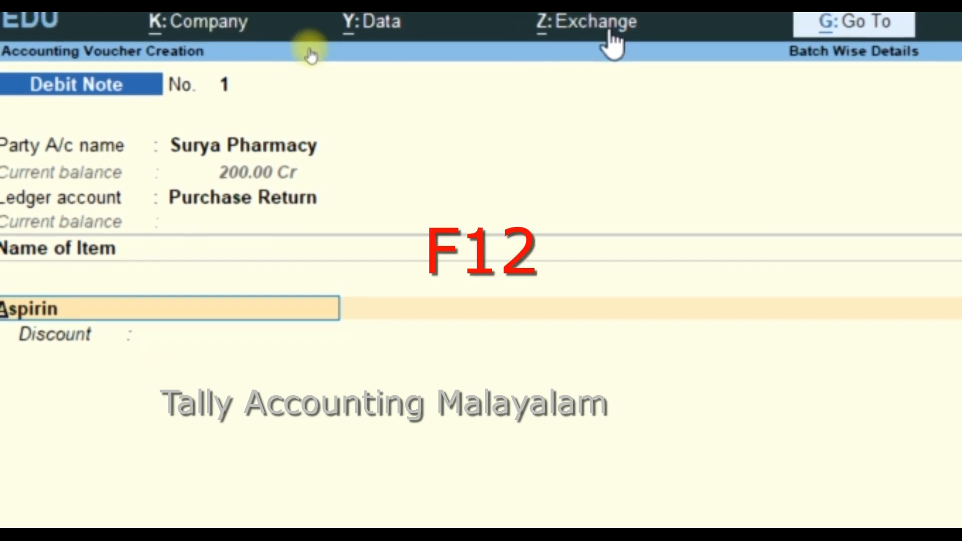
- Set Use Expired Batches for Stock items to Yes in the voucher configuration, and reopen the batch allocation for Aspirin
key(F12)
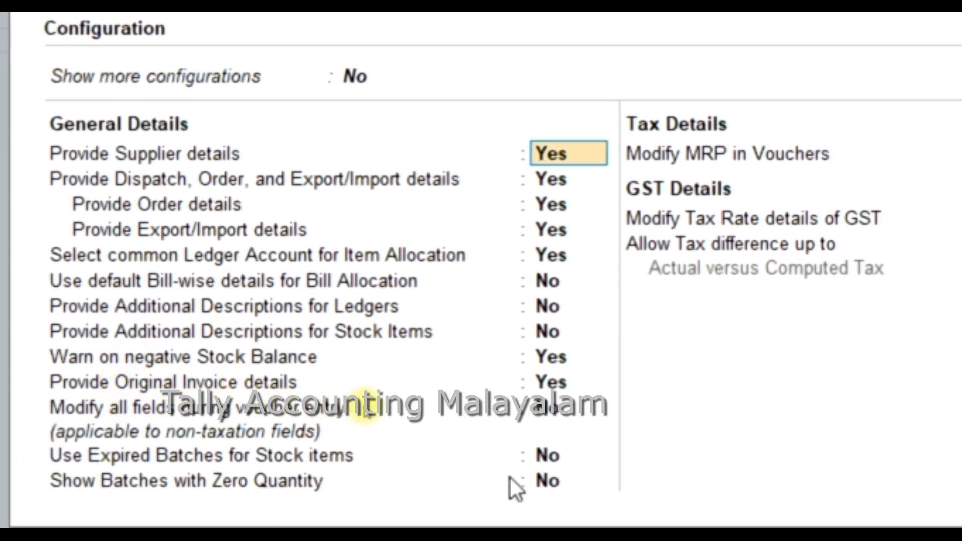
click(559, 459)
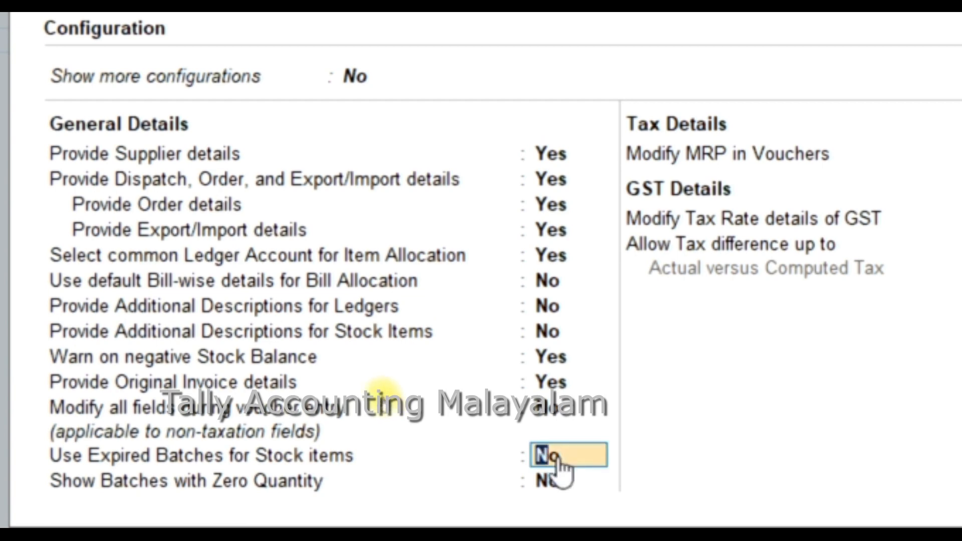
text(y)
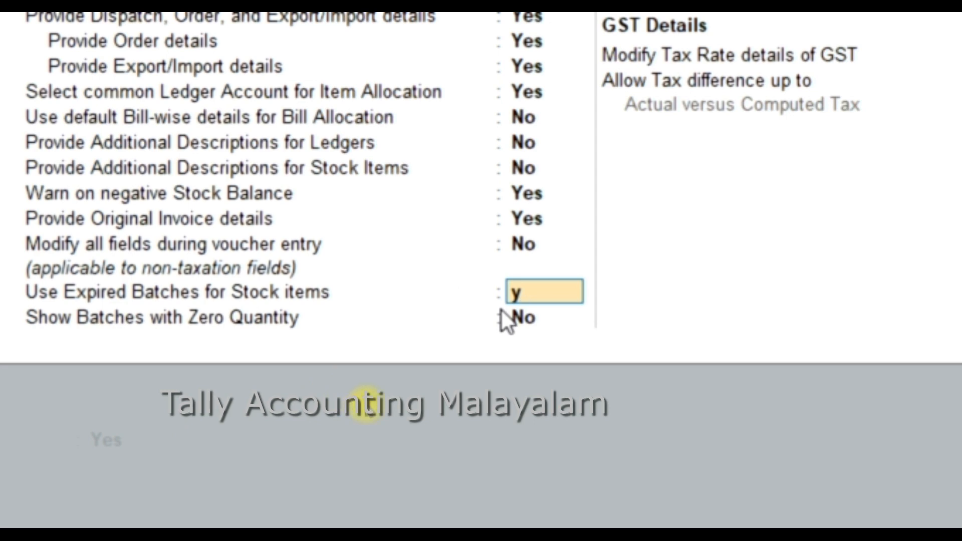
key(Return)
key(Return)
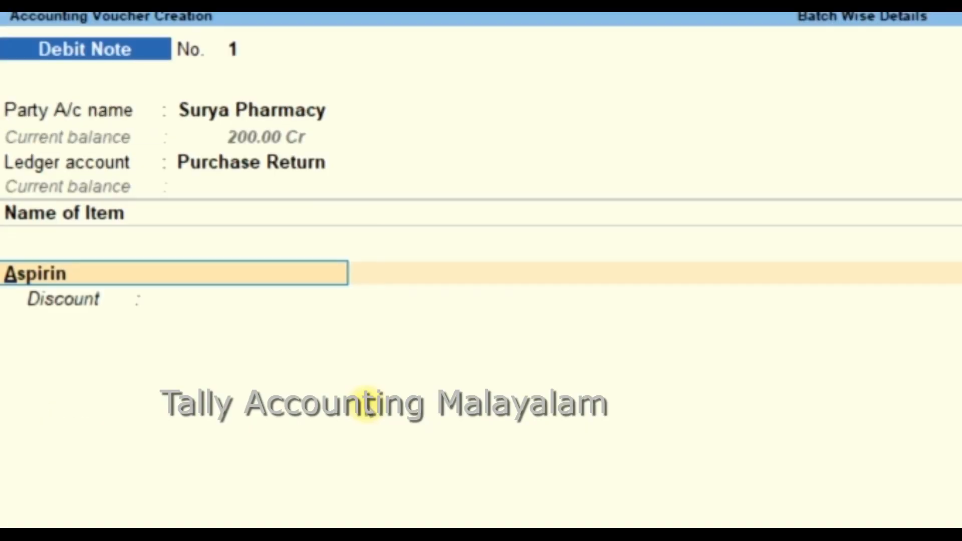
key(Return)
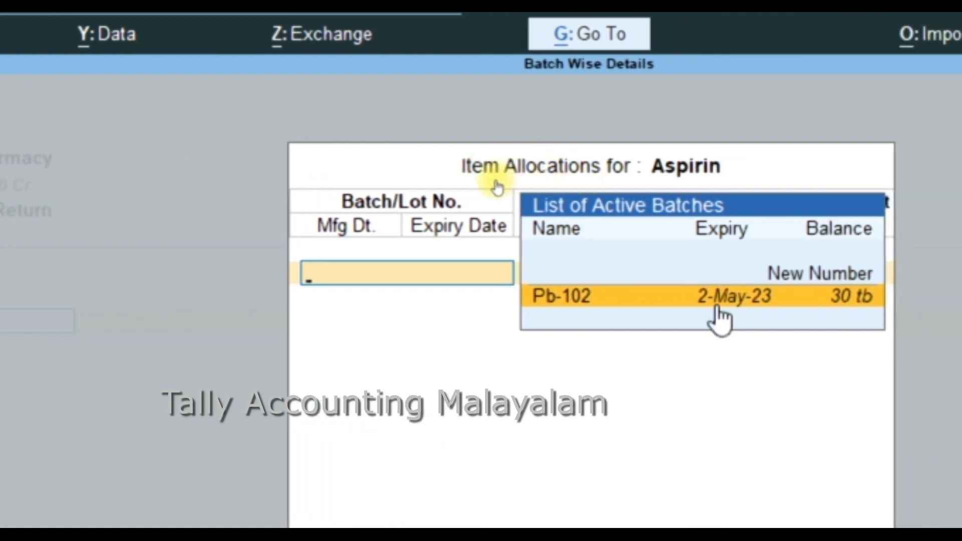
- Allocate 30 tb of Aspirin from batch Pb-102 to the debit note, keeping the rate of 4.00 per tb
click(717, 307)
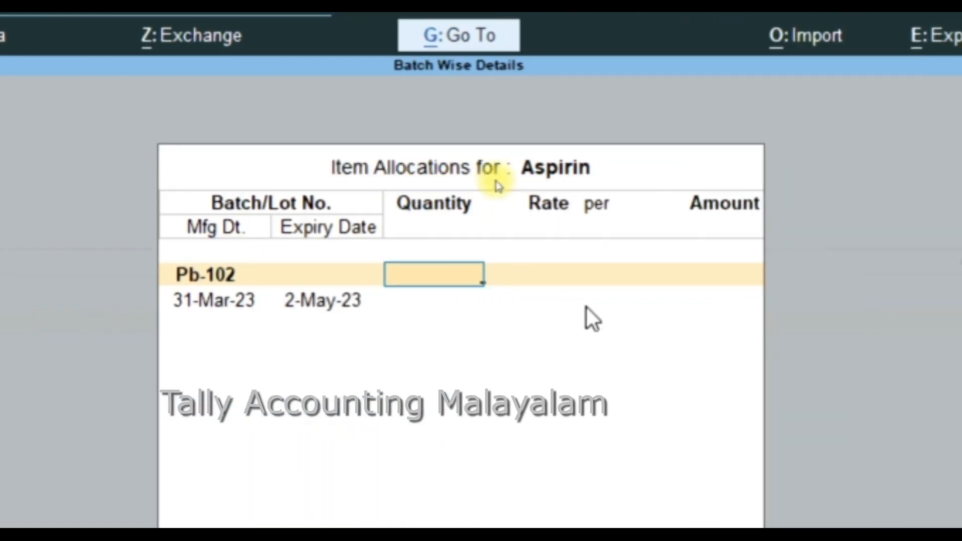
text(30)
key(Return)
key(Return)
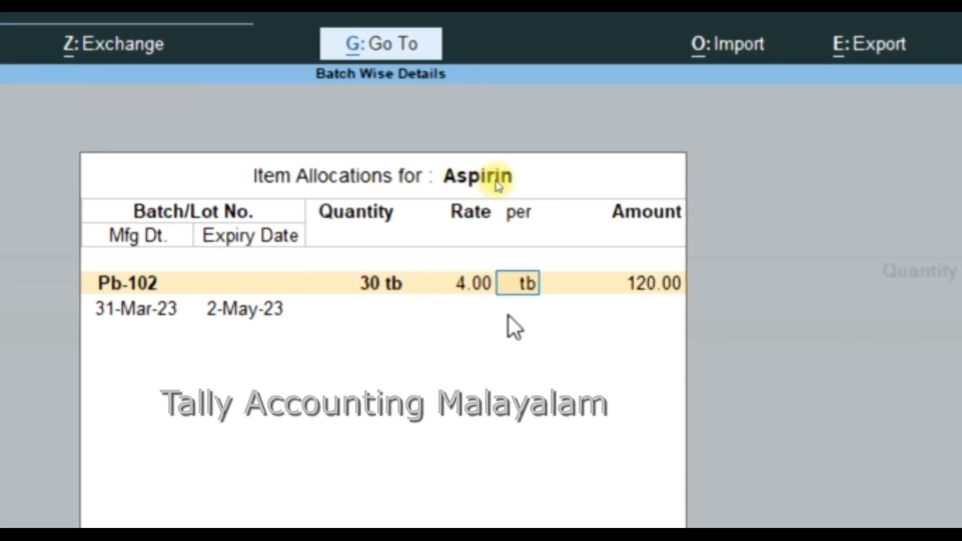
key(Return)
key(Return)
key(Return)
key(Return)
key(Return)
key(Return)
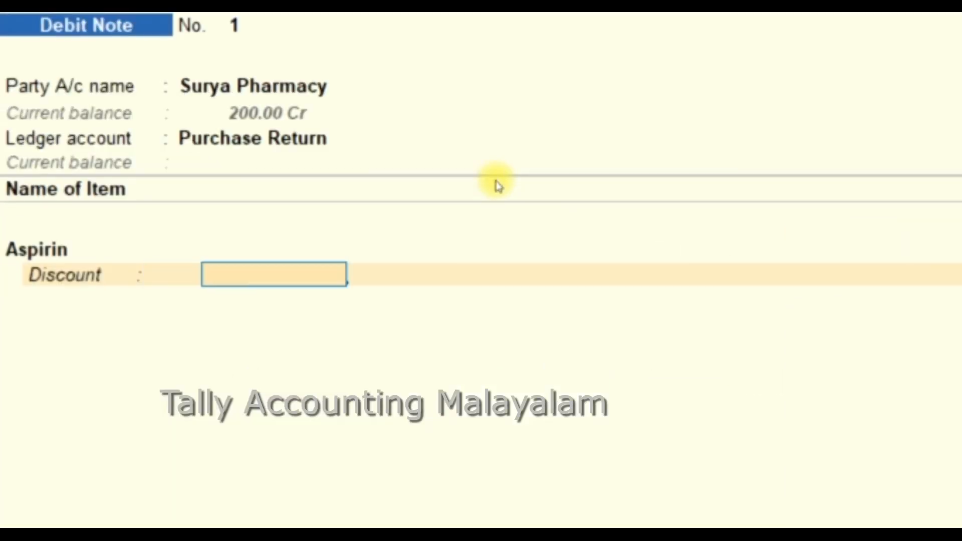
- Leave the item discount blank, dismiss the additional note details and set Provide GST details to No
key(Return)
key(Return)
key(Return)
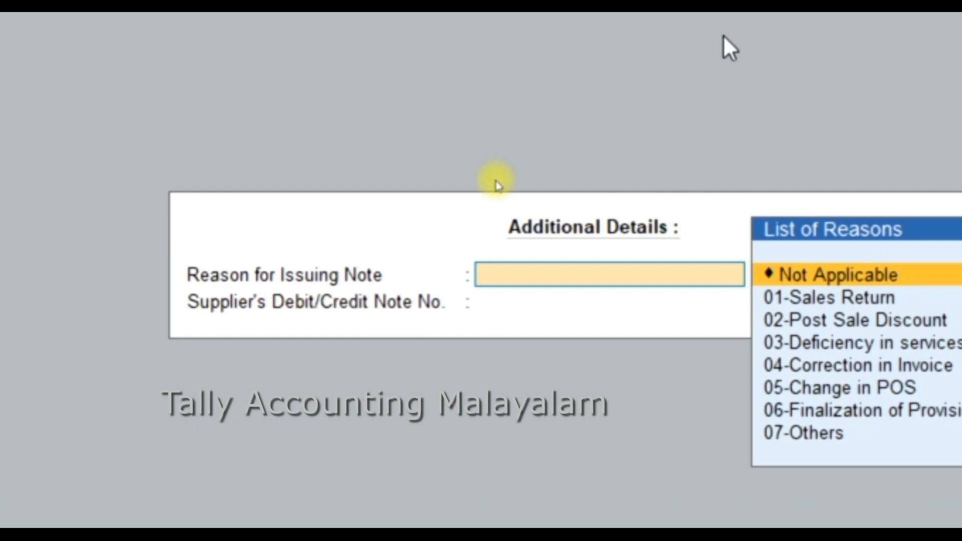
key(Escape)
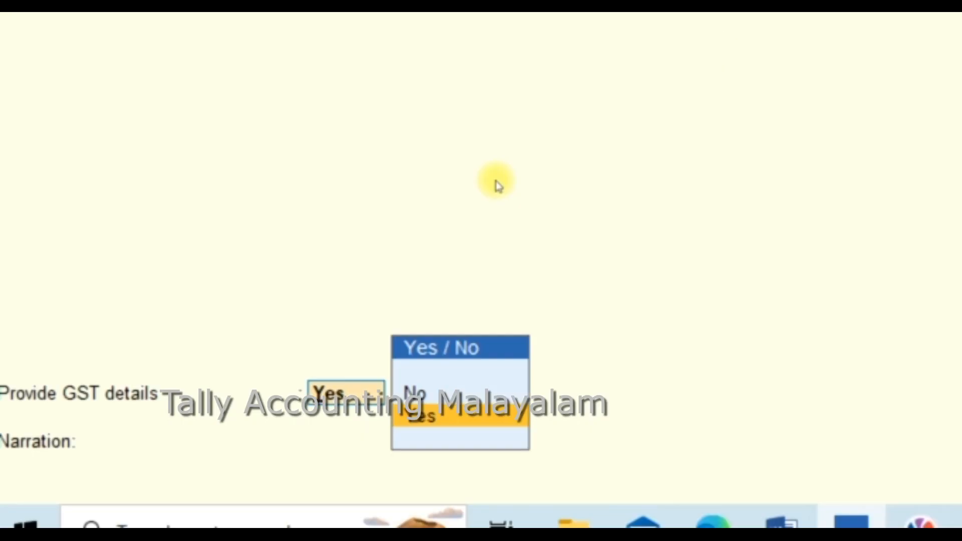
key(Up)
key(Return)
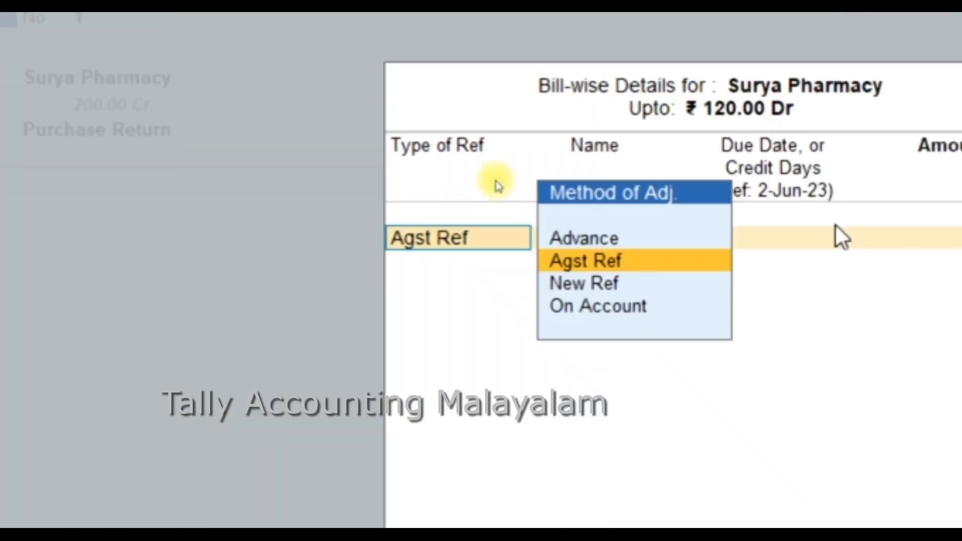
- Adjust the return against Surya Pharmacy's pending bill with Agst Ref, accepting the default bill-wise details
key(Return)
key(Return)
key(Return)
key(Return)
key(Return)
key(Return)
key(Return)
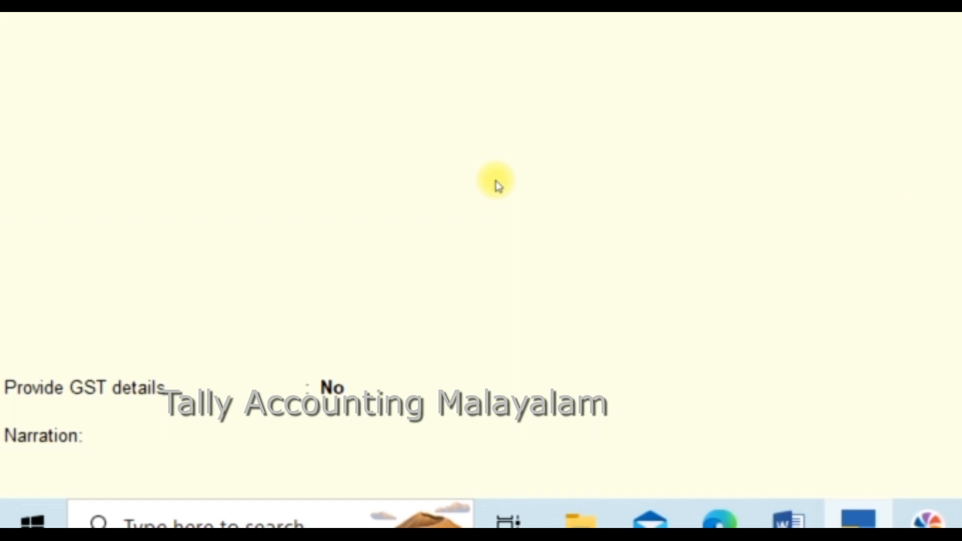